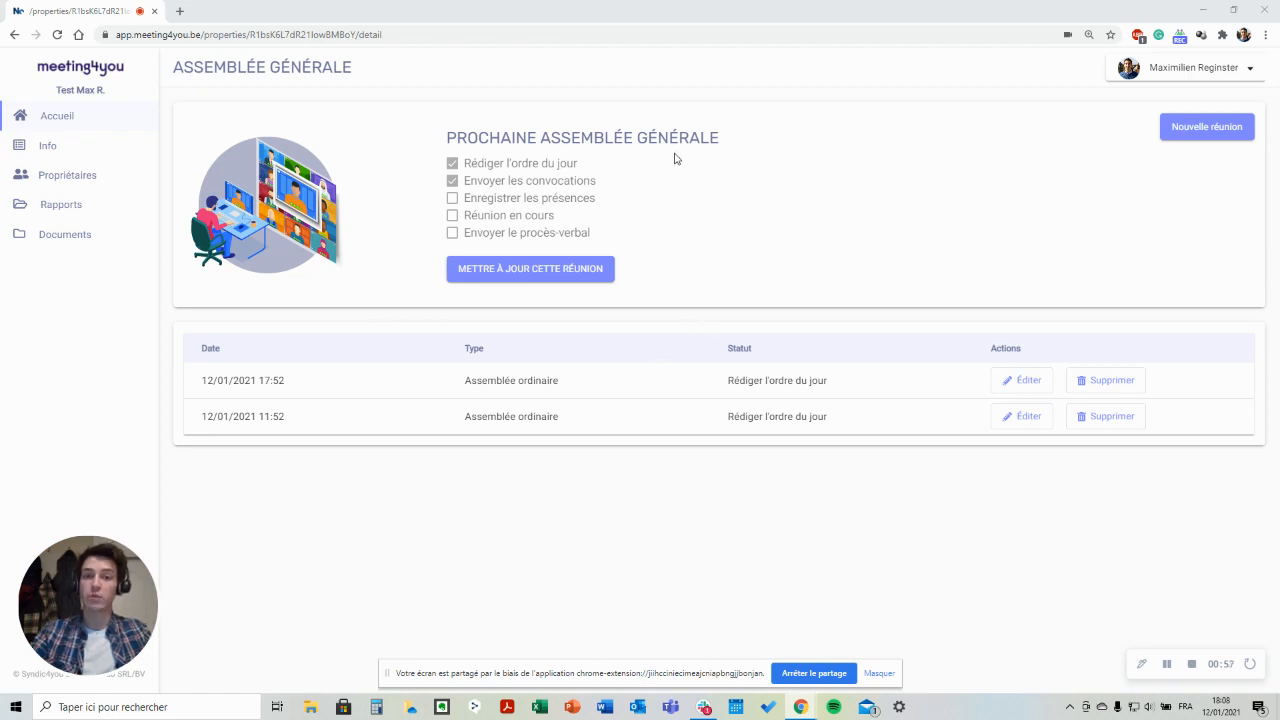
Step: Create a new ordinary assembly (Assemblée ordinaire) and set its date to 31/1/2021
{"action": "left_click", "coordinate": [1210, 136]}
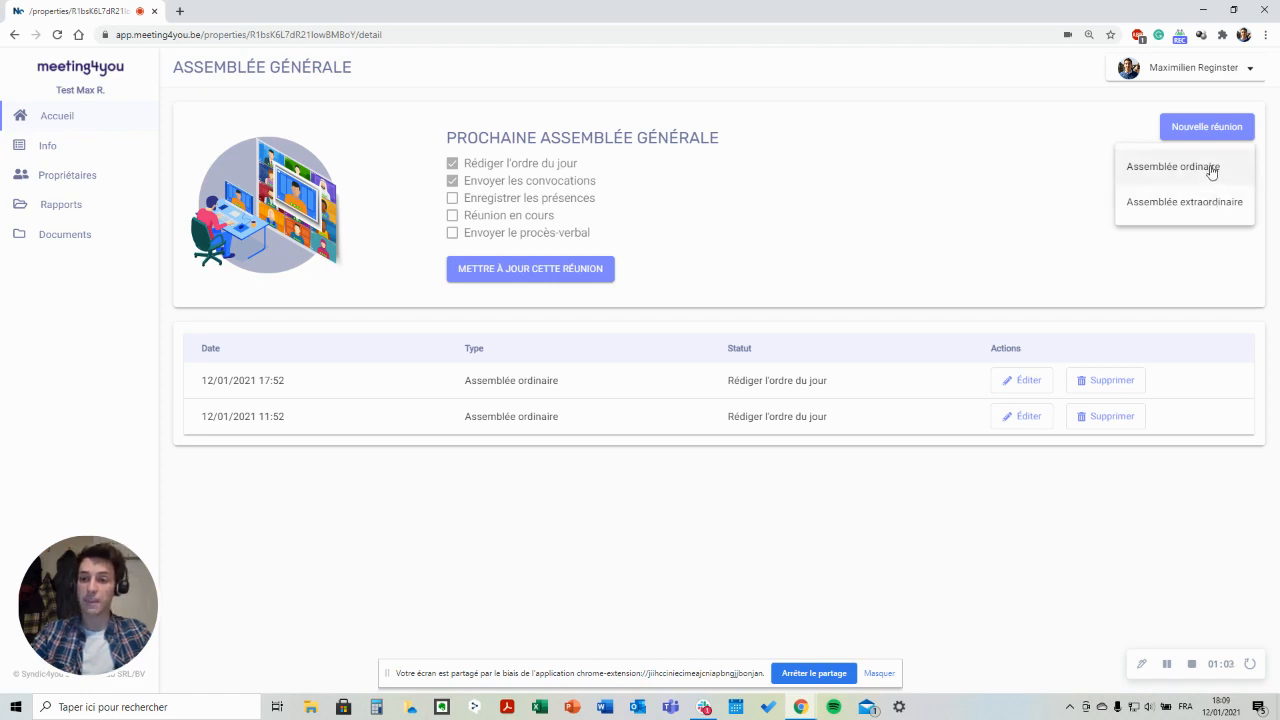
{"action": "left_click", "coordinate": [1222, 167]}
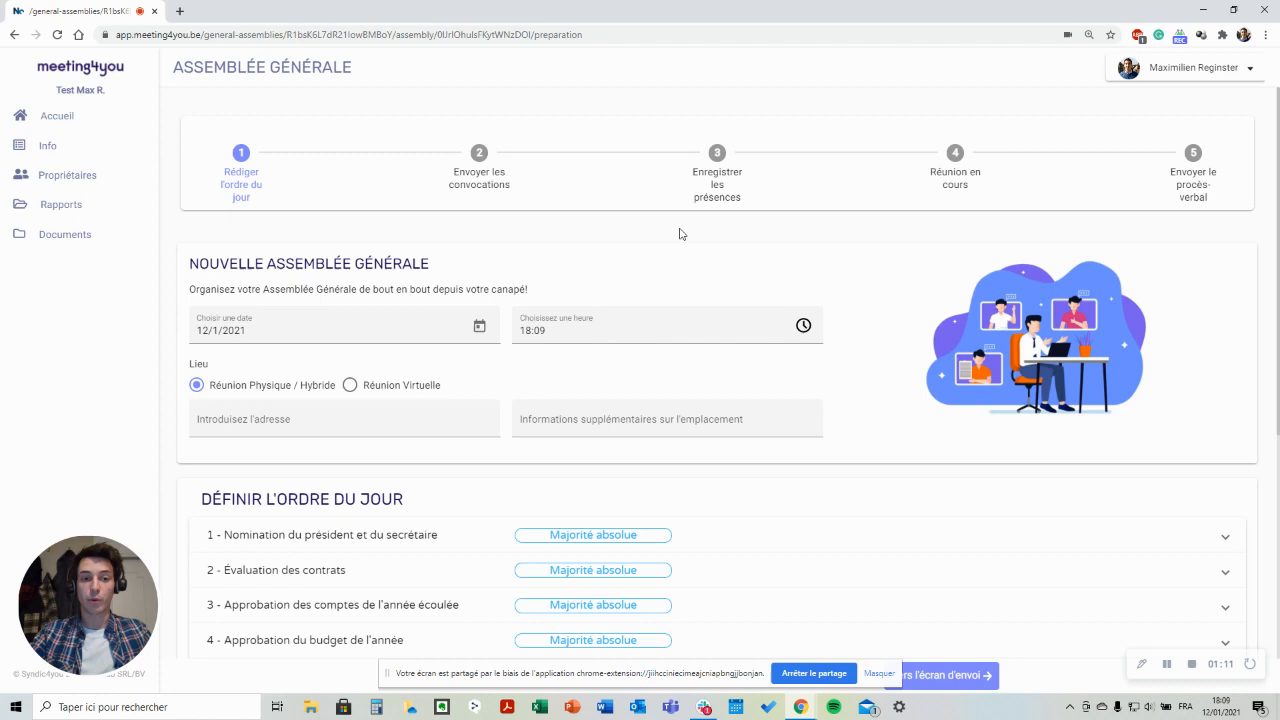
{"action": "scroll", "coordinate": [680, 234], "scroll_direction": "down", "scroll_amount": 1}
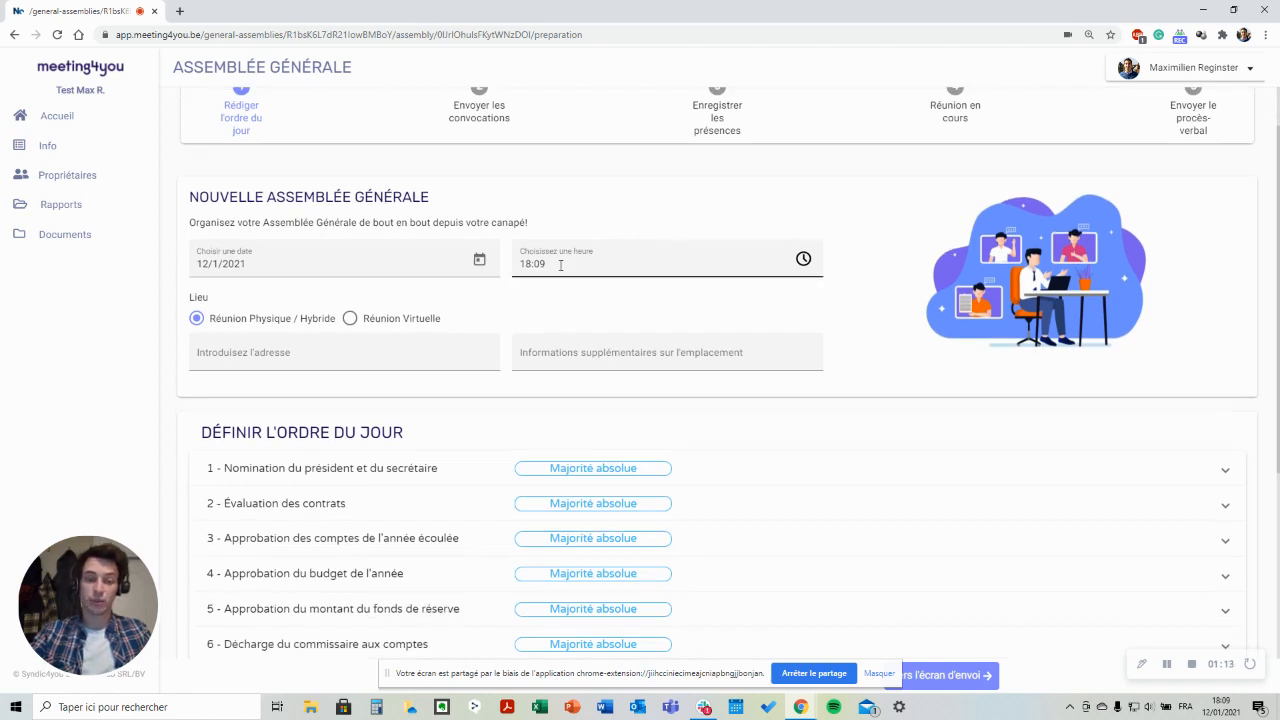
{"action": "left_click", "coordinate": [484, 259]}
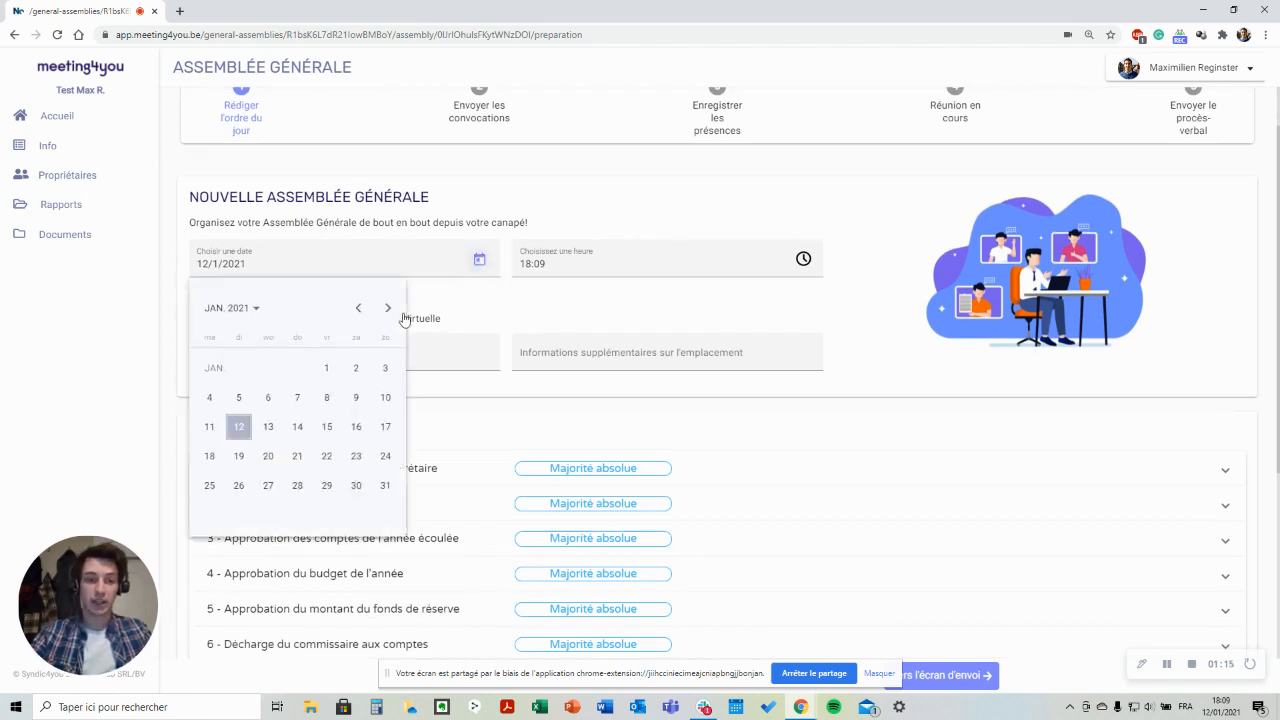
{"action": "left_click", "coordinate": [385, 485]}
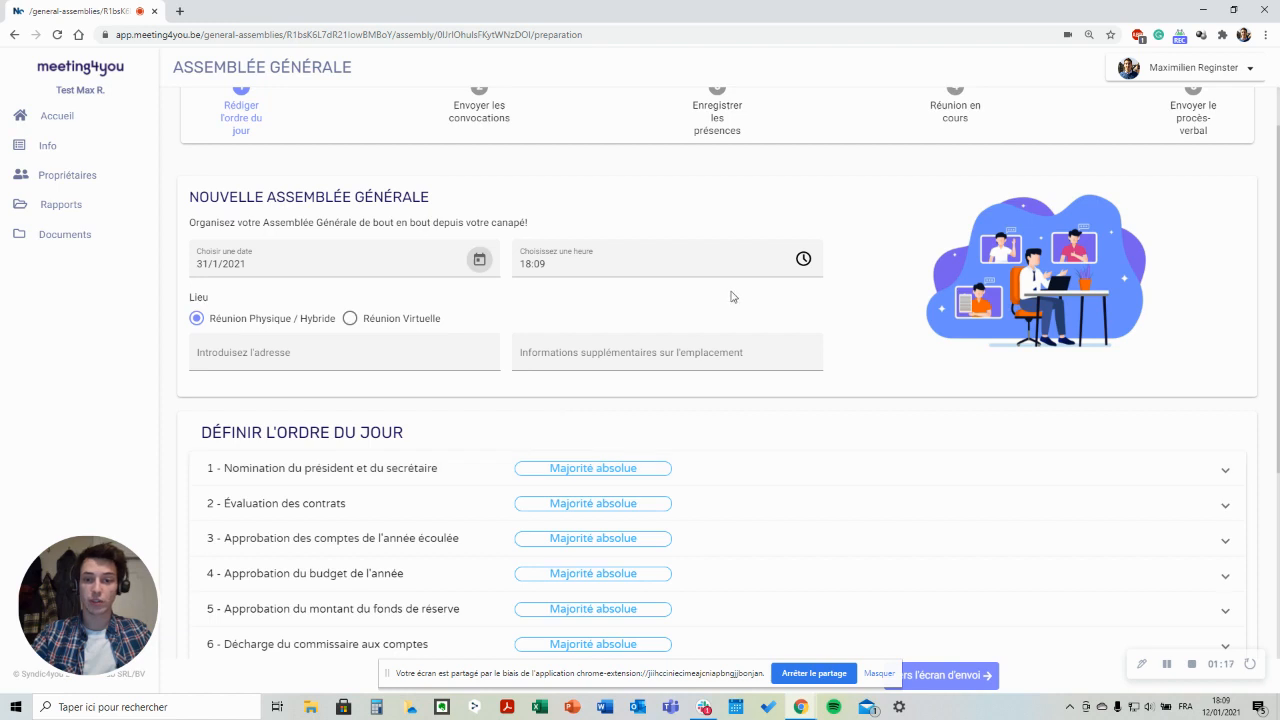
Step: Set the assembly's start time to 12:00 and its location to Réunion Virtuelle
{"action": "left_click", "coordinate": [803, 260]}
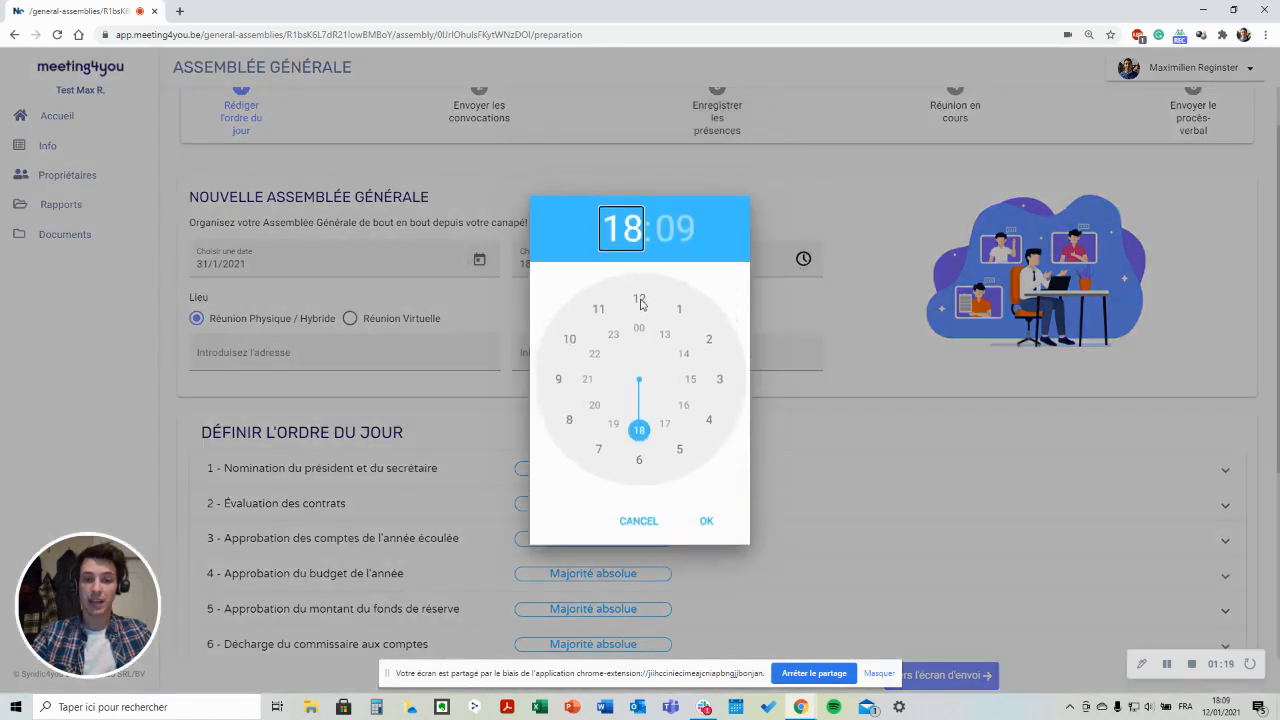
{"action": "left_click", "coordinate": [641, 305]}
{"action": "left_click", "coordinate": [640, 300]}
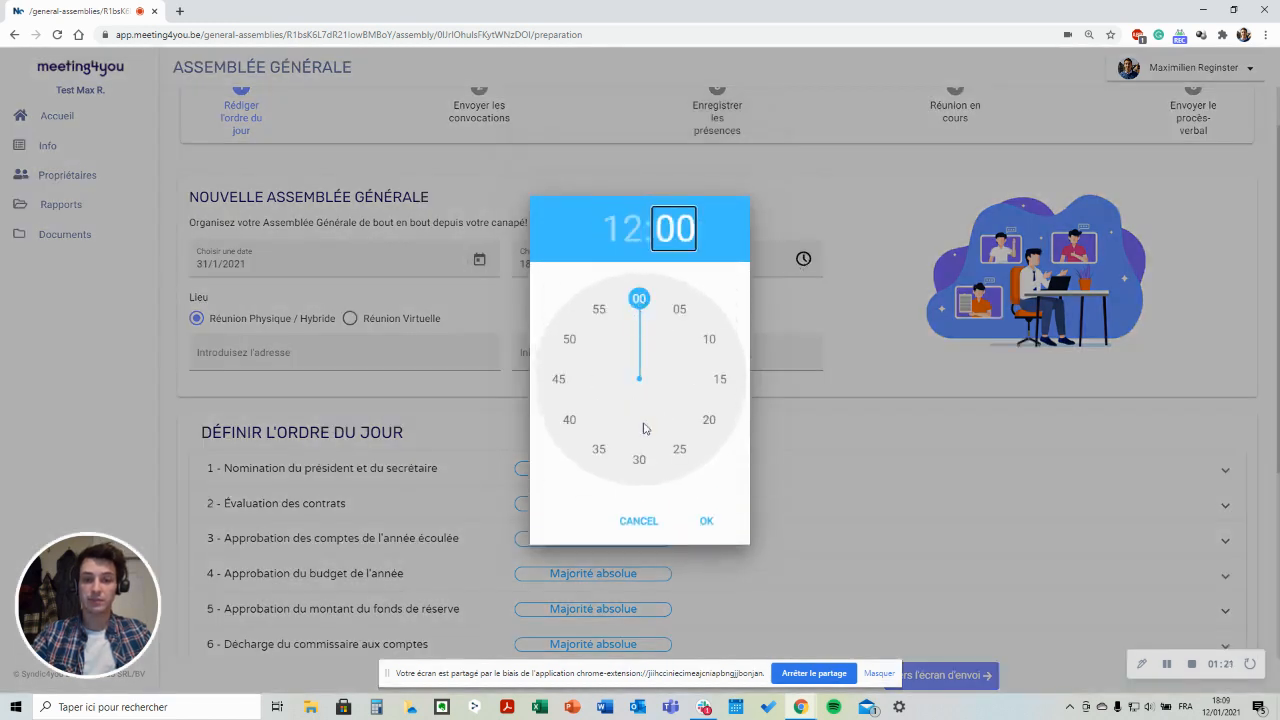
{"action": "left_click", "coordinate": [707, 522]}
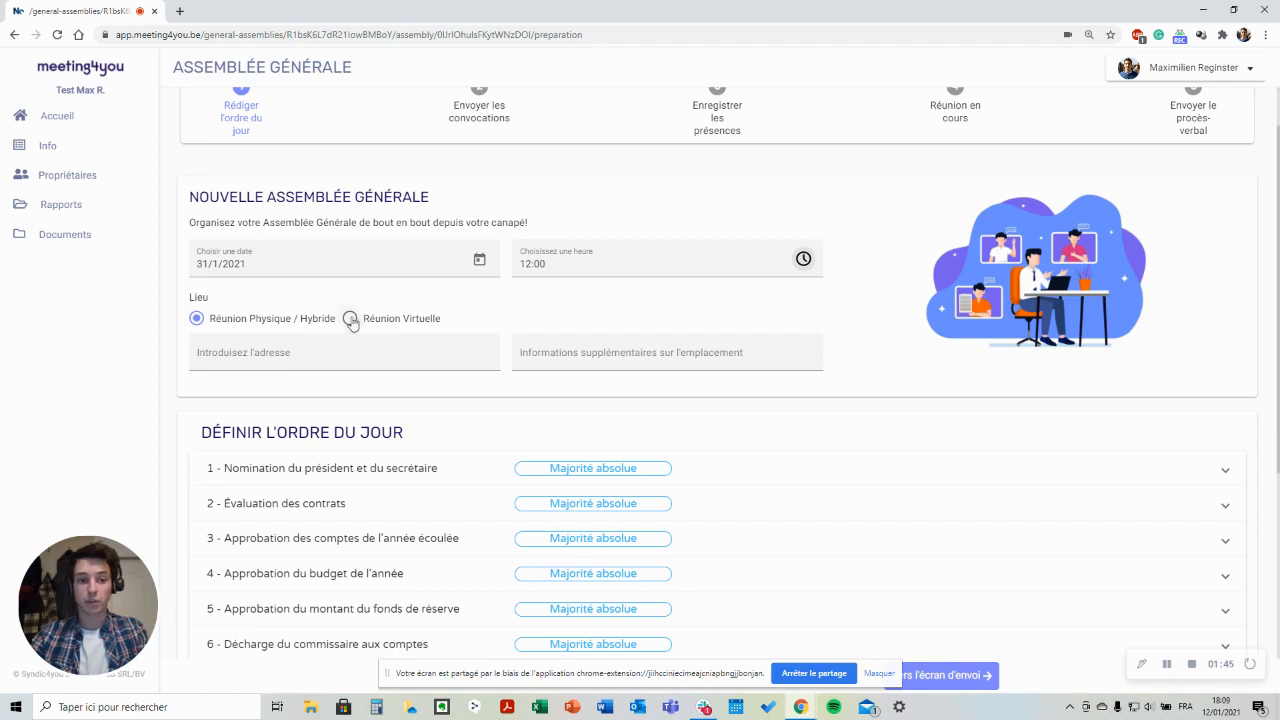
{"action": "left_click", "coordinate": [350, 319]}
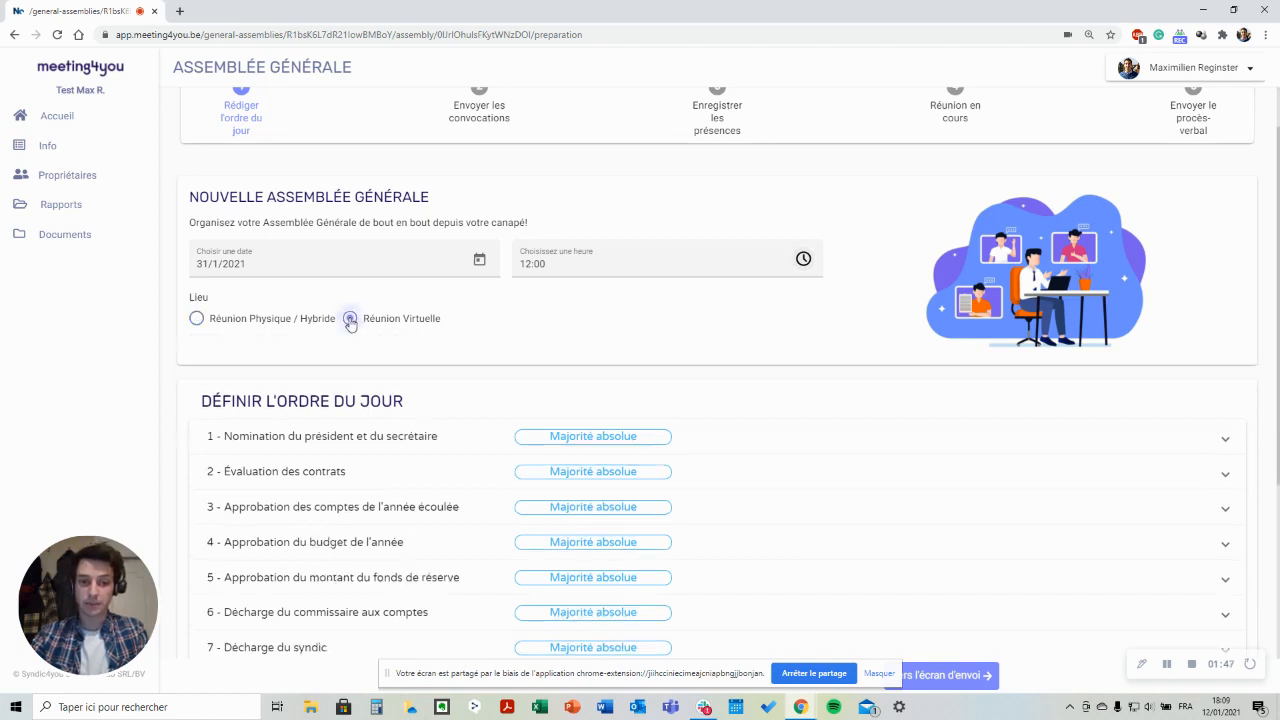
Step: Examine the settings of the agenda item "Nomination du président et du secrétaire", including its type options, without changing them
{"action": "scroll", "coordinate": [484, 305], "scroll_direction": "down", "scroll_amount": 2}
{"action": "scroll", "coordinate": [486, 307], "scroll_direction": "down", "scroll_amount": 1}
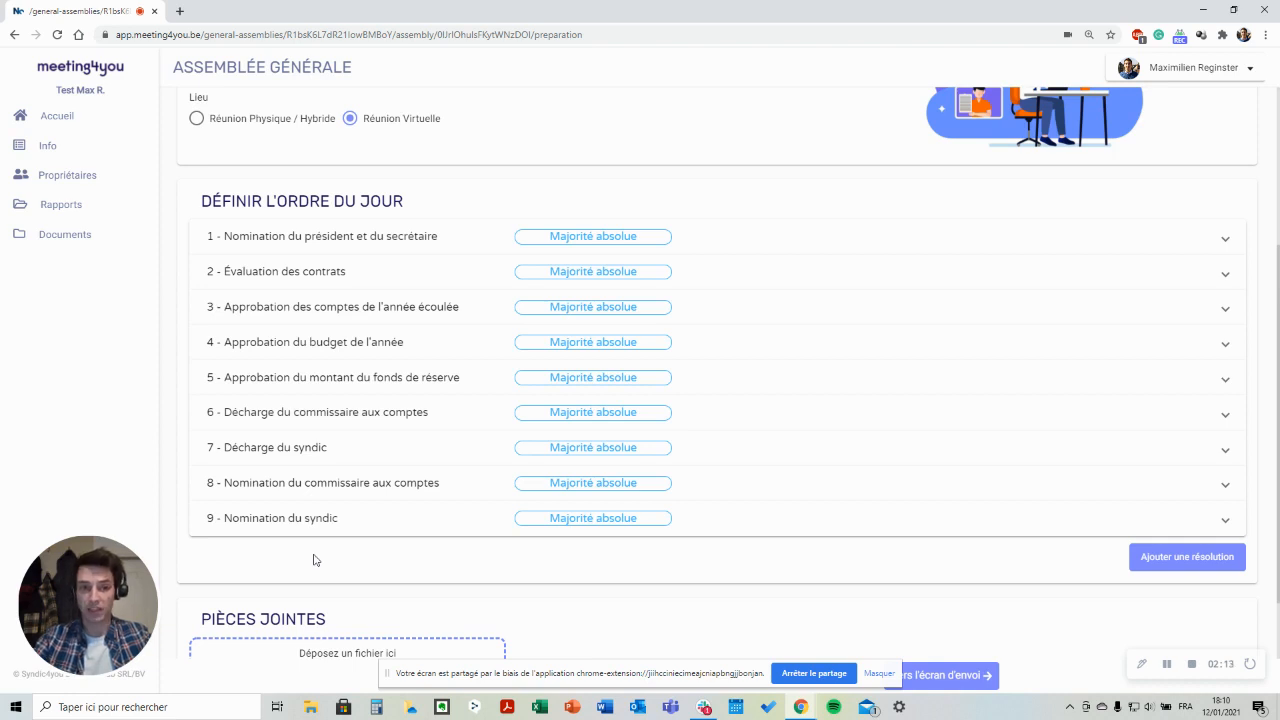
{"action": "left_click", "coordinate": [363, 251]}
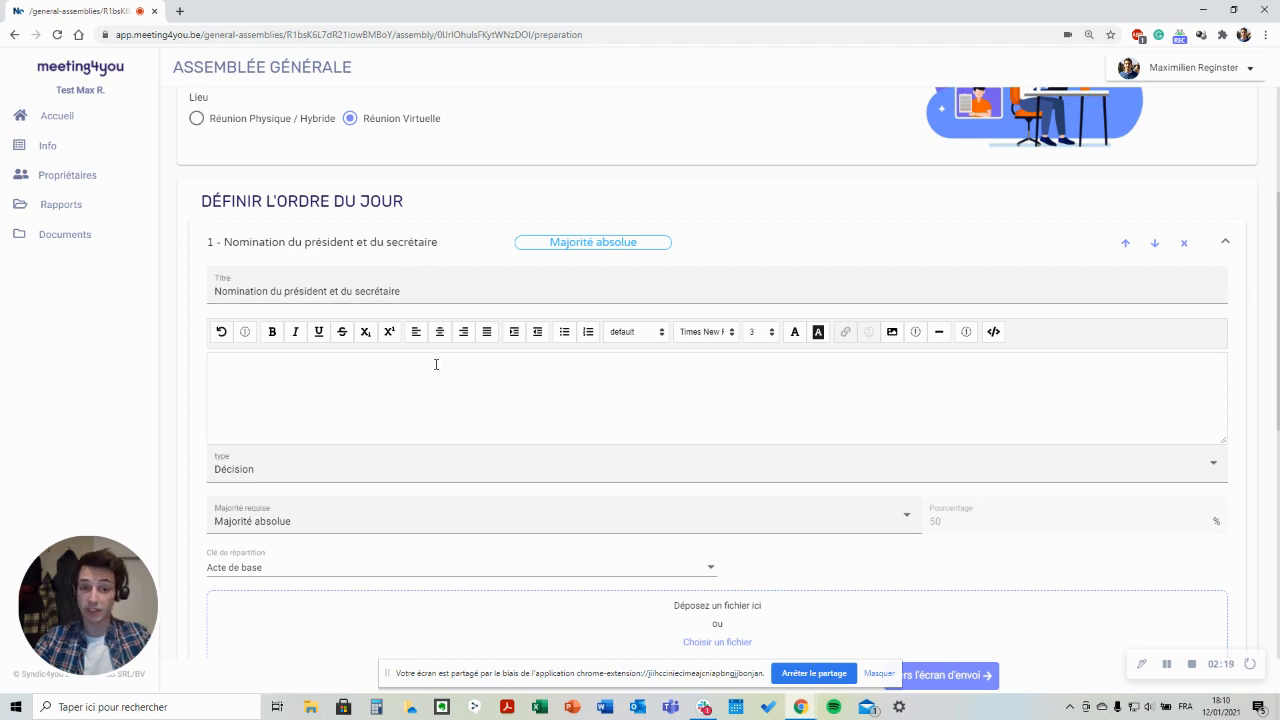
{"action": "left_click", "coordinate": [415, 473]}
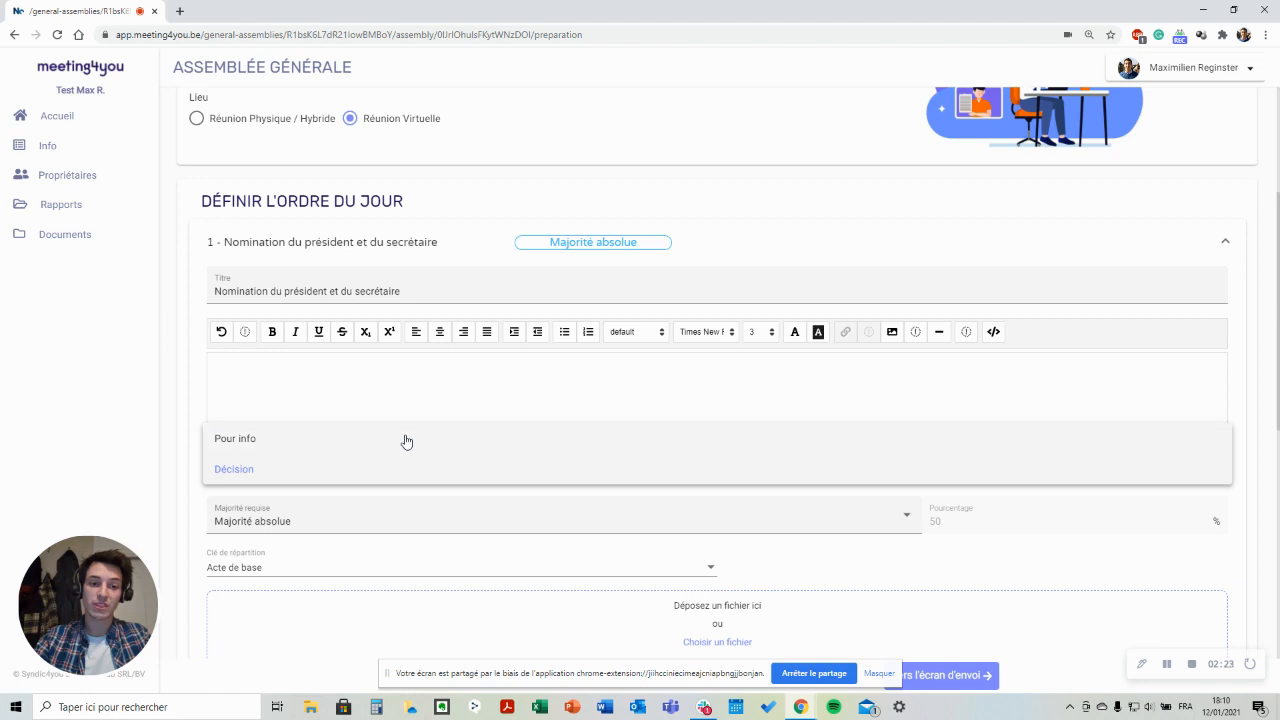
{"action": "left_click", "coordinate": [397, 402]}
{"action": "scroll", "coordinate": [422, 500], "scroll_direction": "down", "scroll_amount": 2}
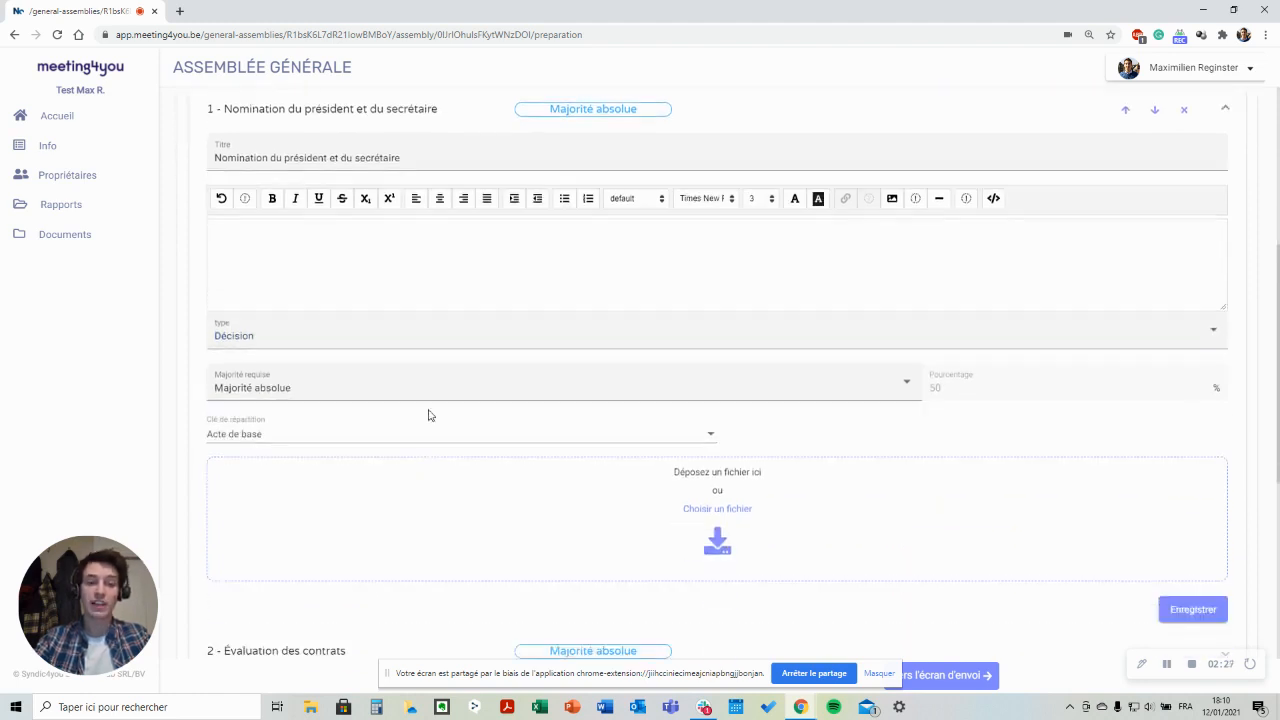
{"action": "scroll", "coordinate": [437, 440], "scroll_direction": "up", "scroll_amount": 2}
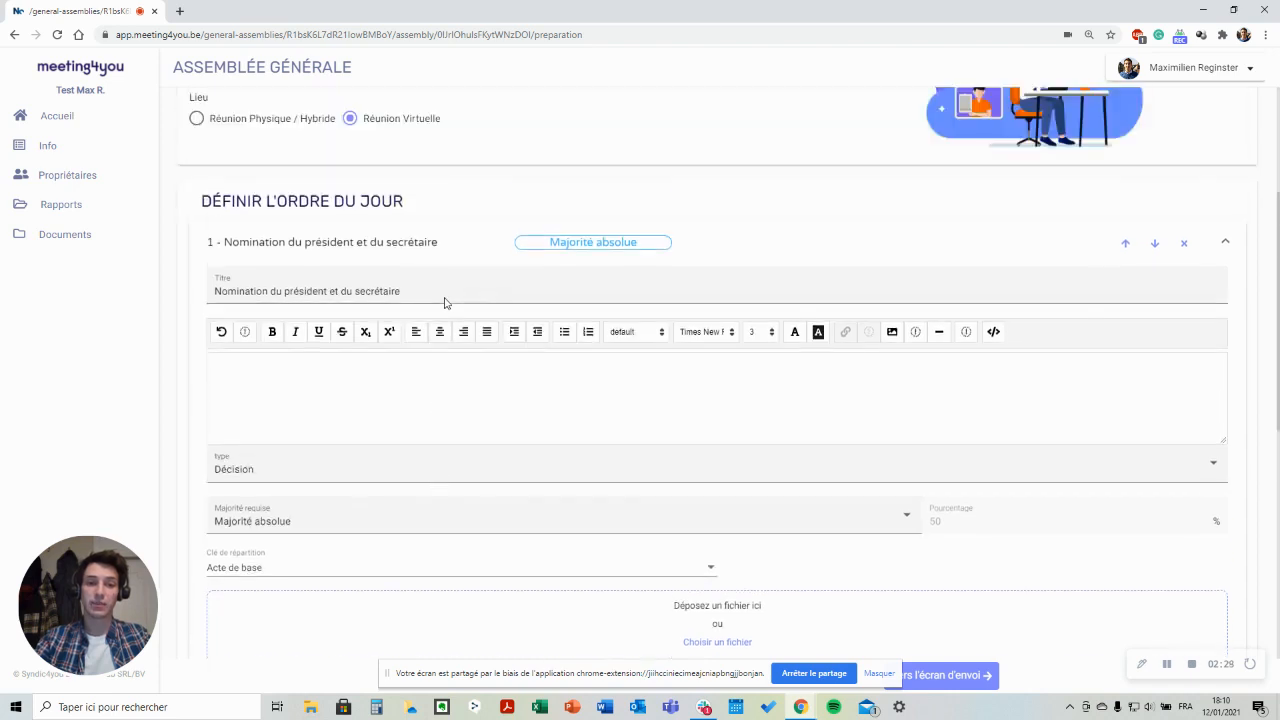
{"action": "left_click", "coordinate": [444, 249]}
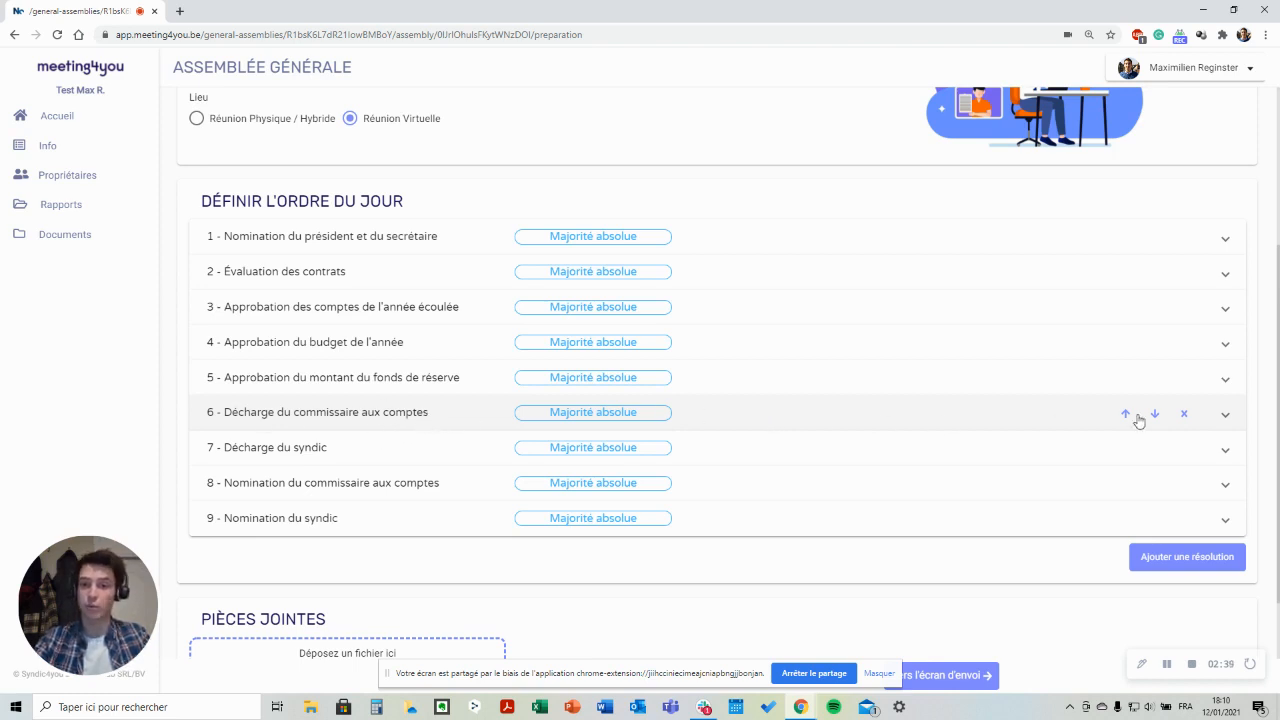
Step: Delete the agenda item "Décharge du commissaire aux comptes" and add an untitled resolution at the end of the agenda
{"action": "left_click", "coordinate": [1185, 414]}
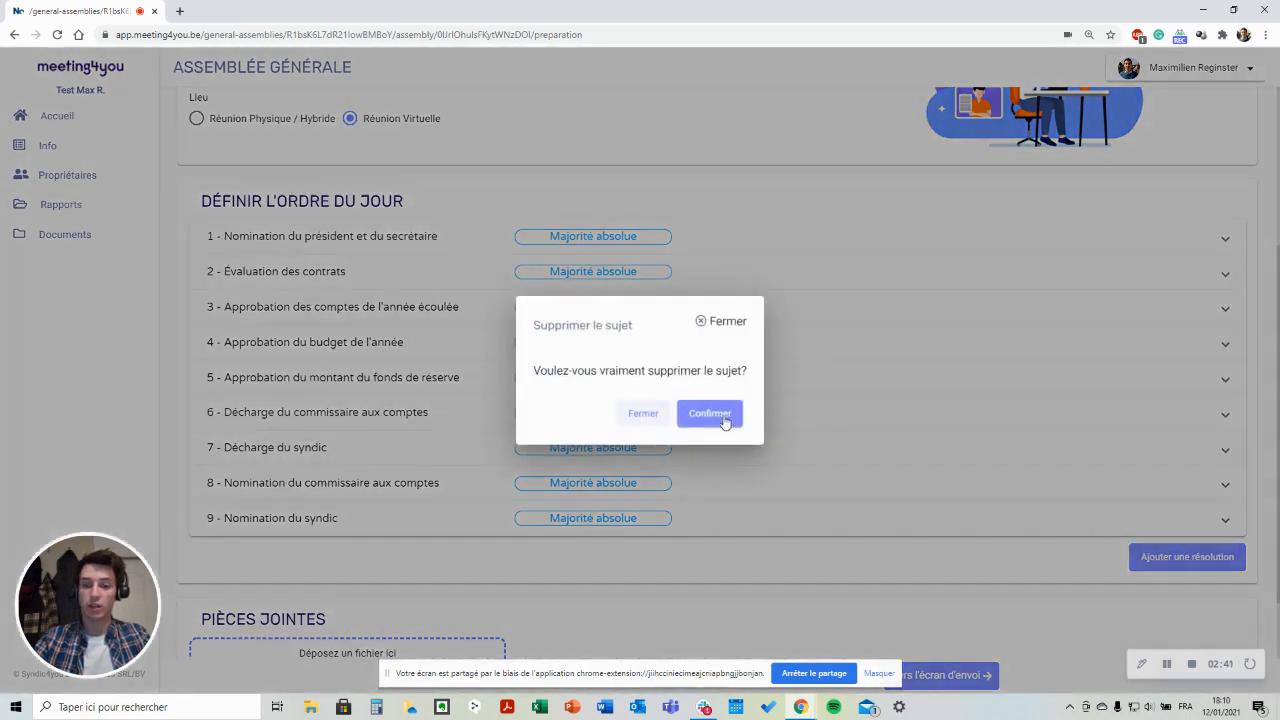
{"action": "left_click", "coordinate": [722, 418]}
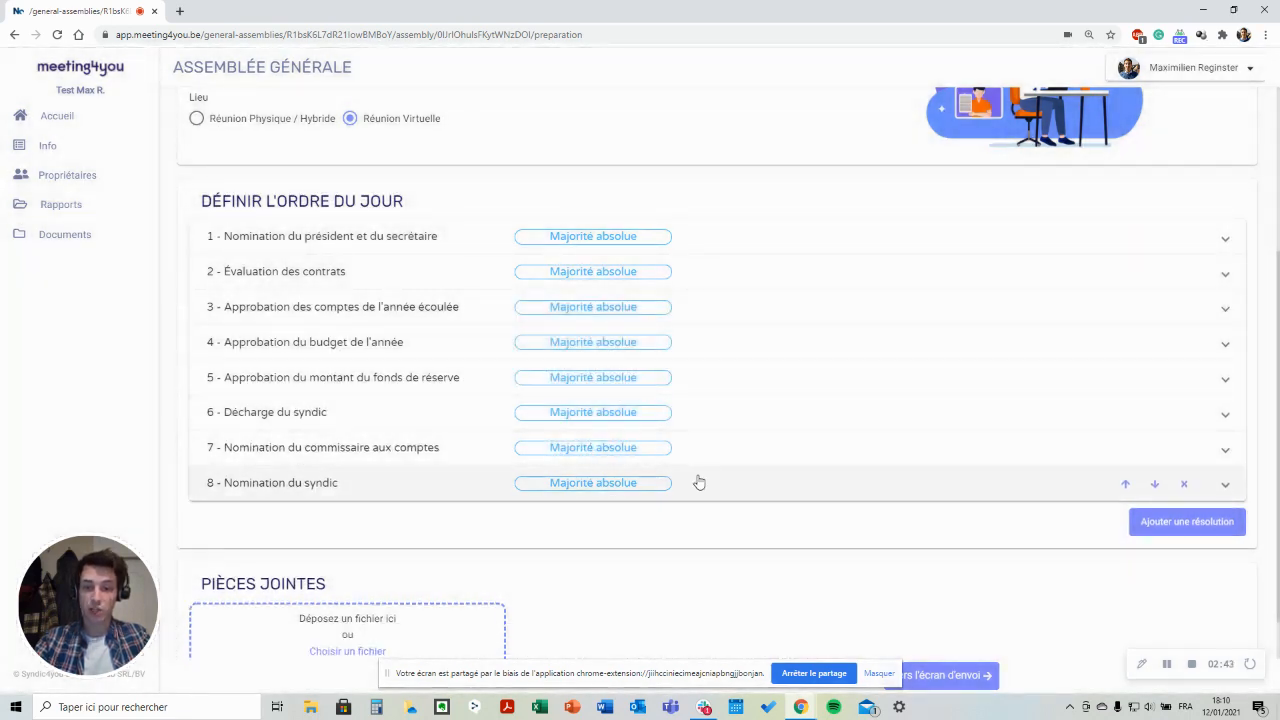
{"action": "left_click", "coordinate": [1189, 531]}
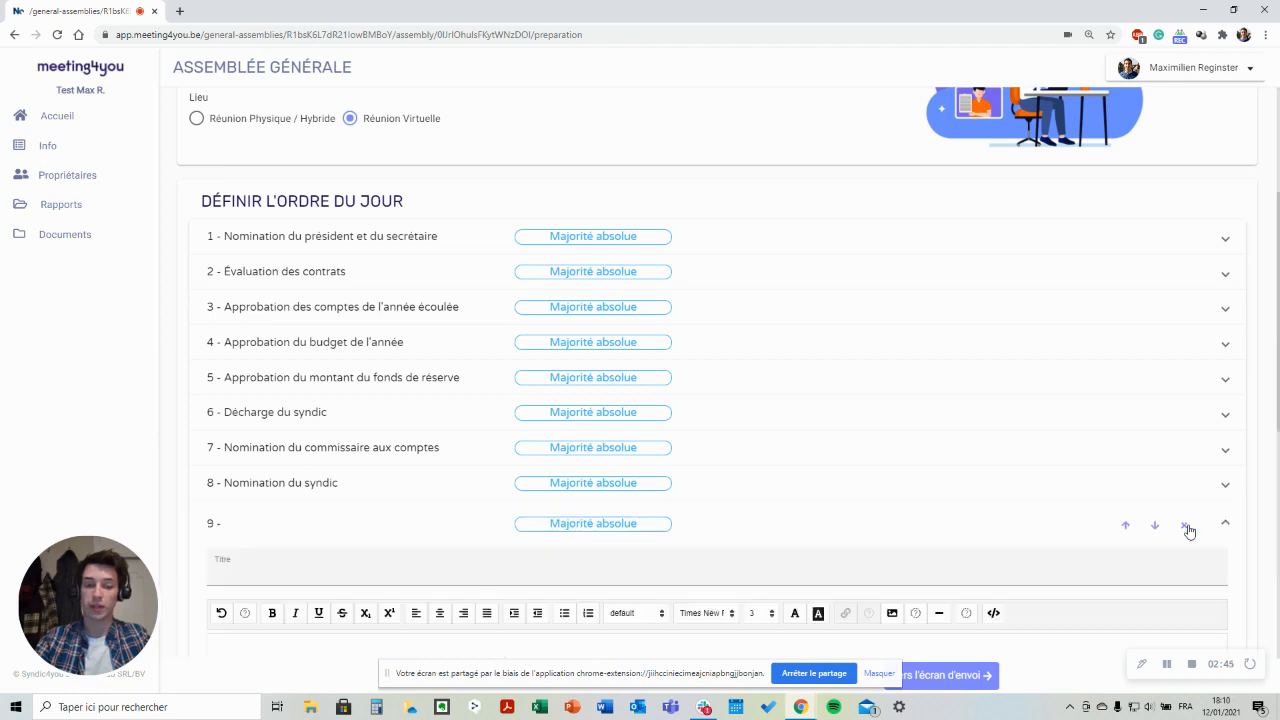
{"action": "scroll", "coordinate": [408, 466], "scroll_direction": "down", "scroll_amount": 1}
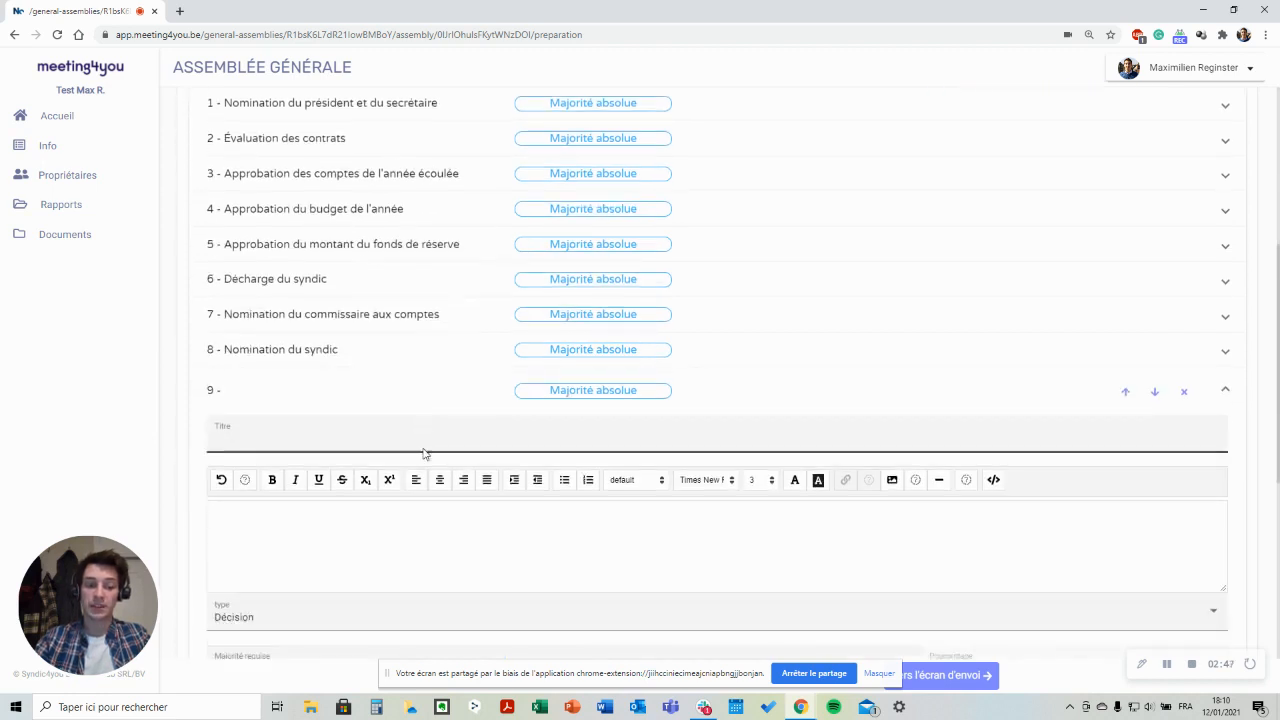
{"action": "scroll", "coordinate": [349, 446], "scroll_direction": "down", "scroll_amount": 1}
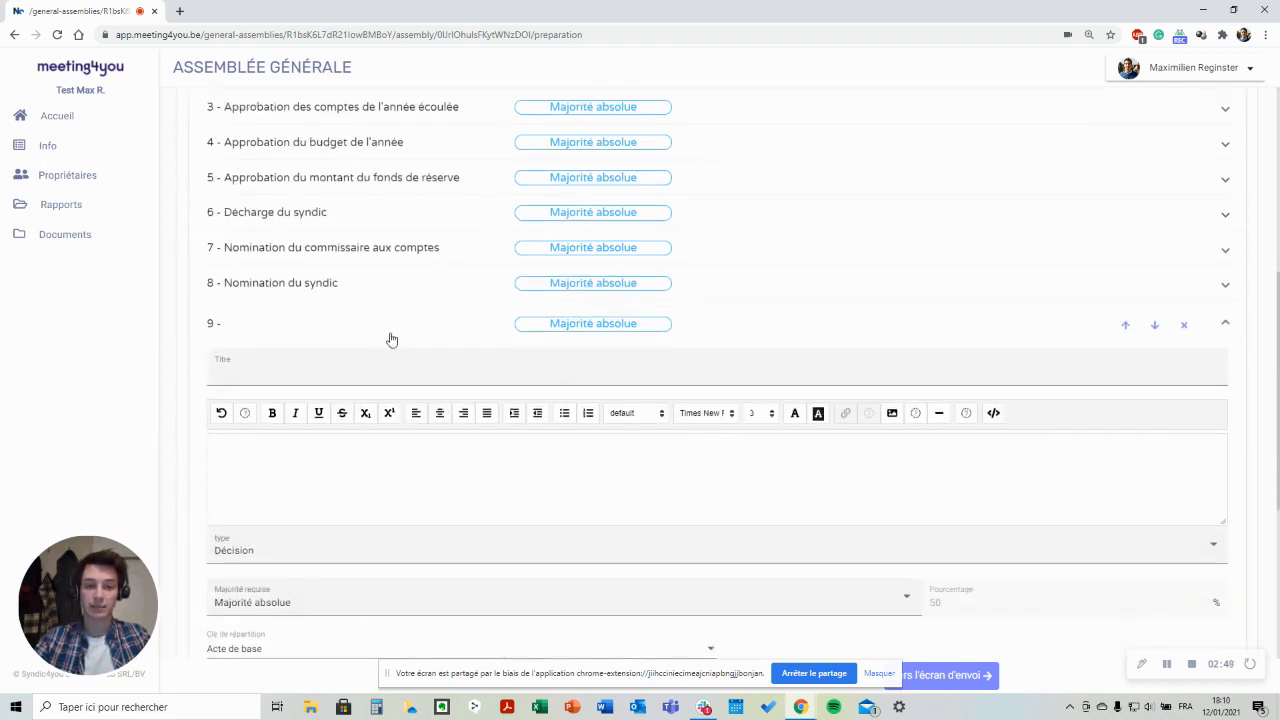
{"action": "left_click", "coordinate": [393, 333]}
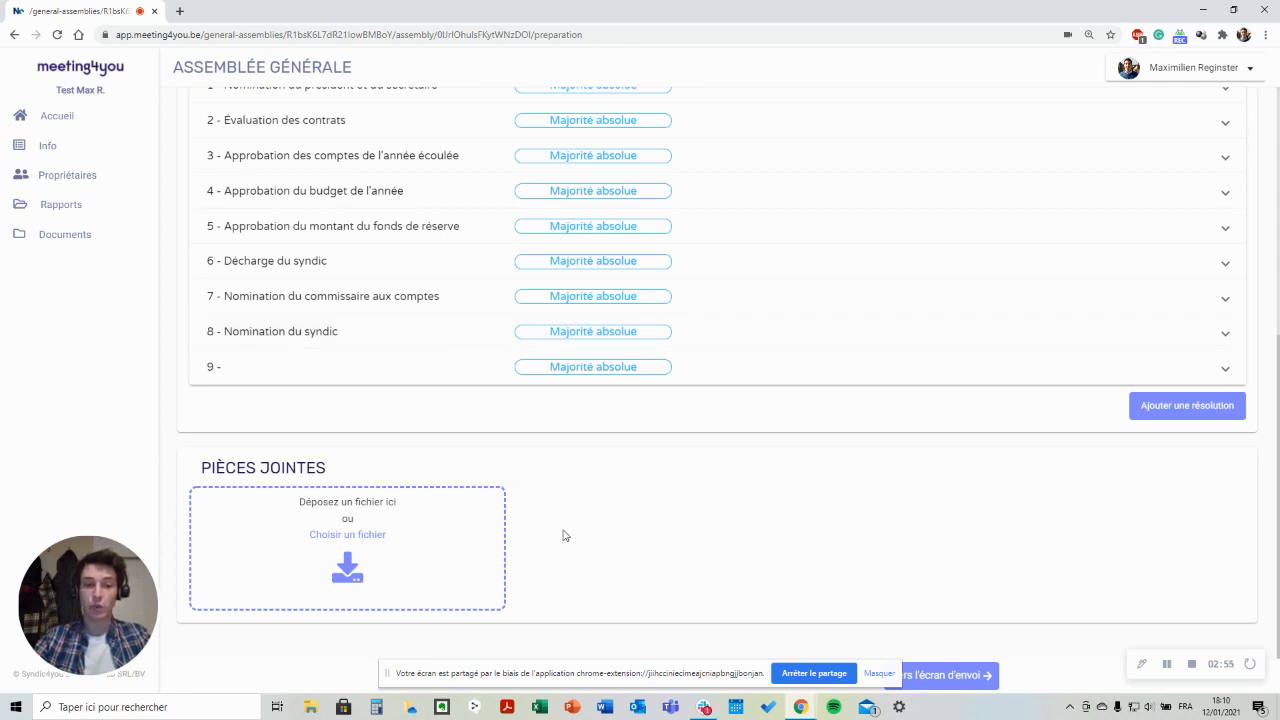
Step: Check the agenda and attachments section, and proceed to the stage for sending the invitations
{"action": "scroll", "coordinate": [563, 535], "scroll_direction": "up", "scroll_amount": 2}
{"action": "scroll", "coordinate": [512, 277], "scroll_direction": "down", "scroll_amount": 1}
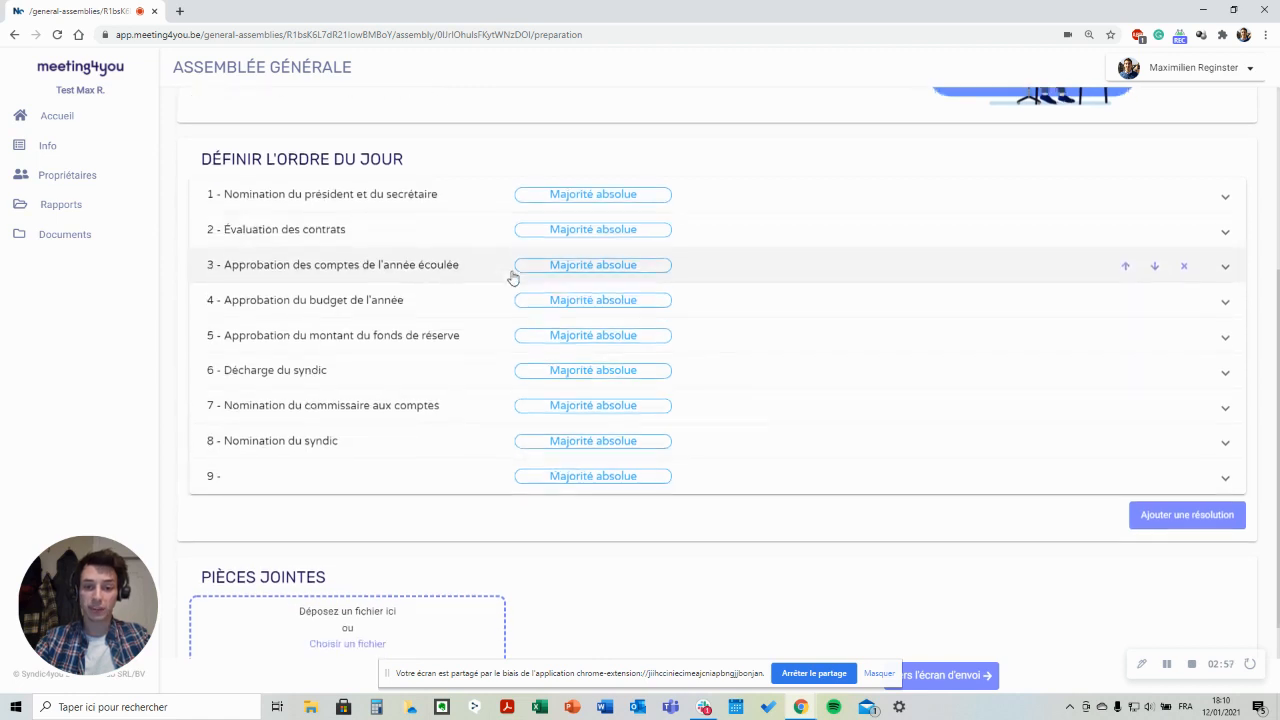
{"action": "scroll", "coordinate": [512, 277], "scroll_direction": "down", "scroll_amount": 1}
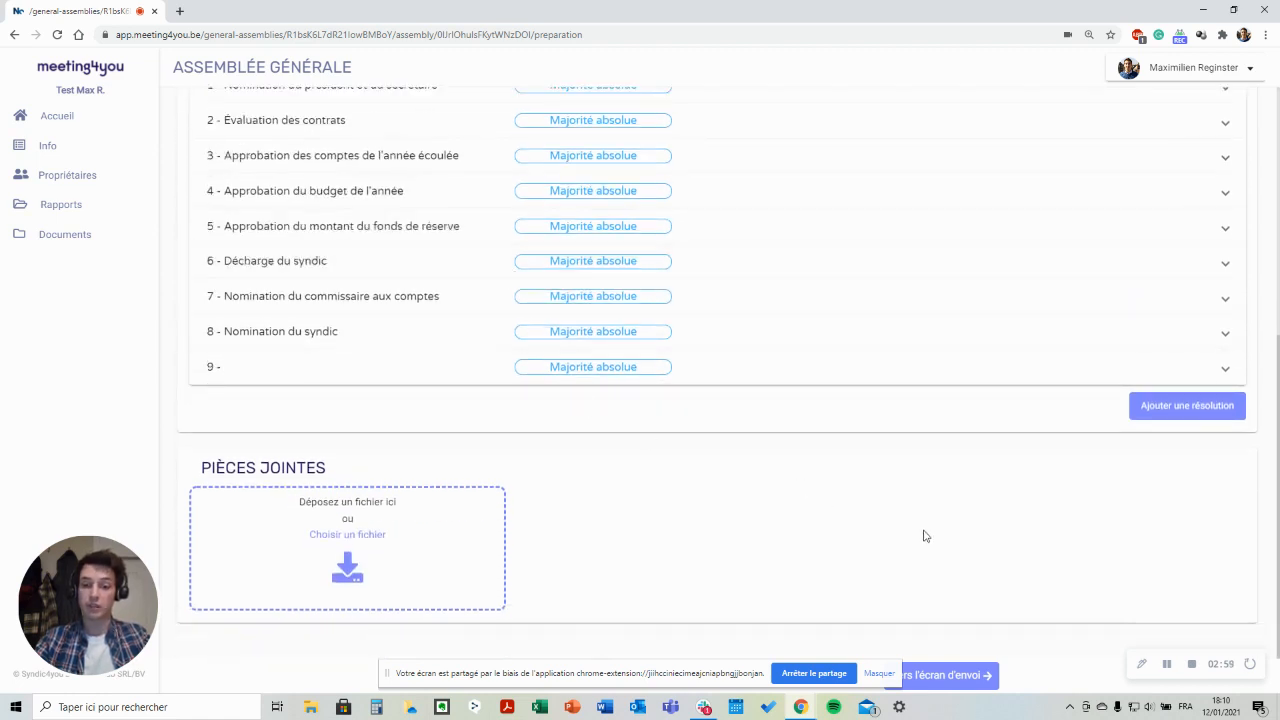
{"action": "left_click", "coordinate": [940, 676]}
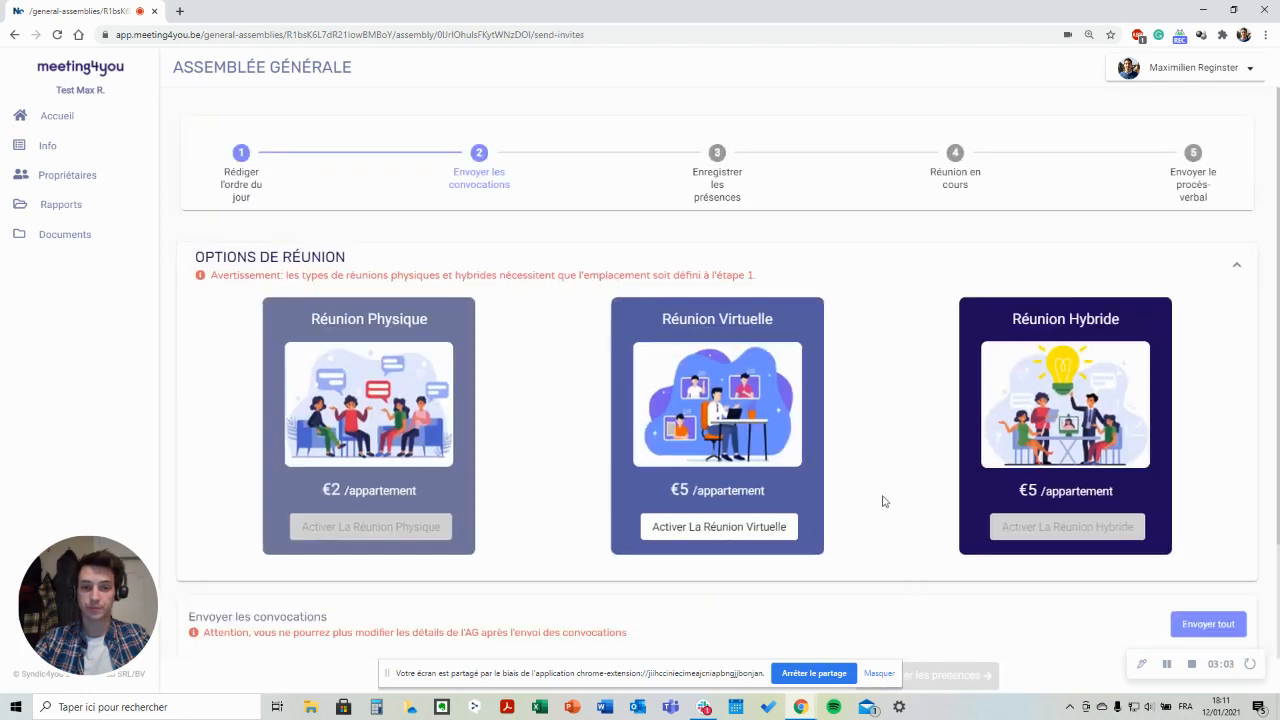
Step: Activate the virtual meeting option (Réunion Virtuelle) for this assembly
{"action": "scroll", "coordinate": [812, 220], "scroll_direction": "down", "scroll_amount": 1}
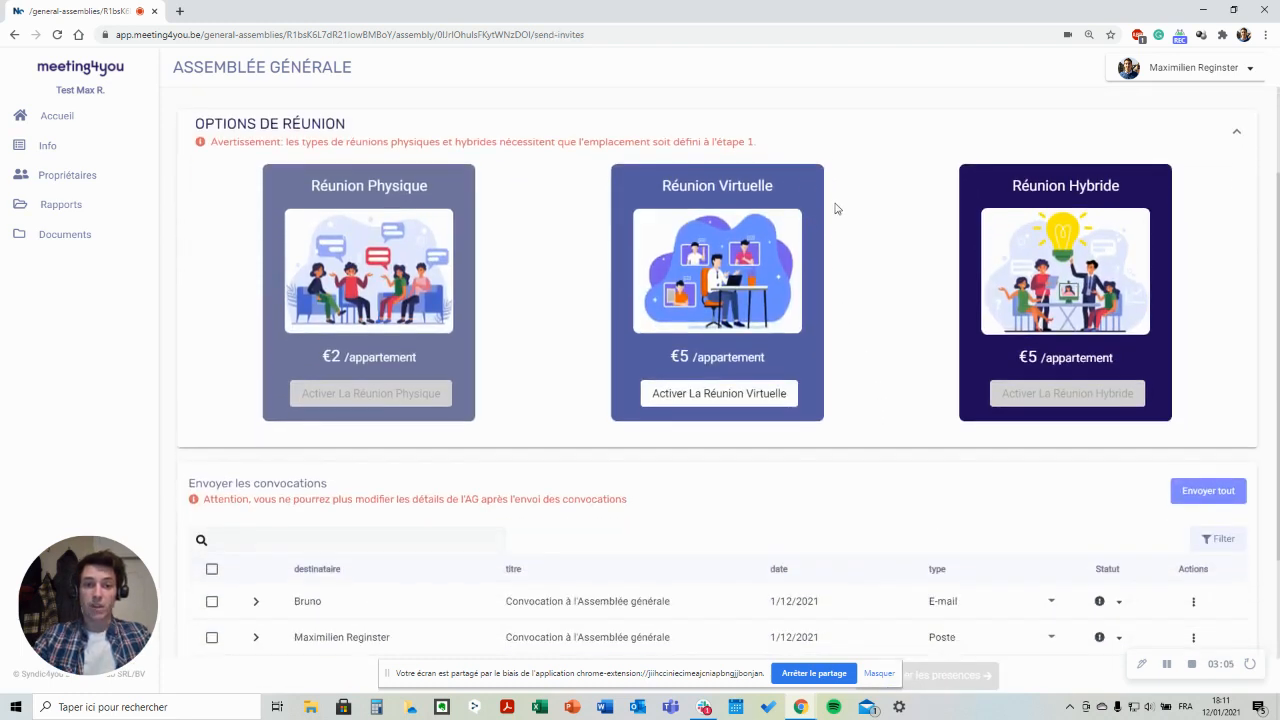
{"action": "scroll", "coordinate": [862, 201], "scroll_direction": "up", "scroll_amount": 1}
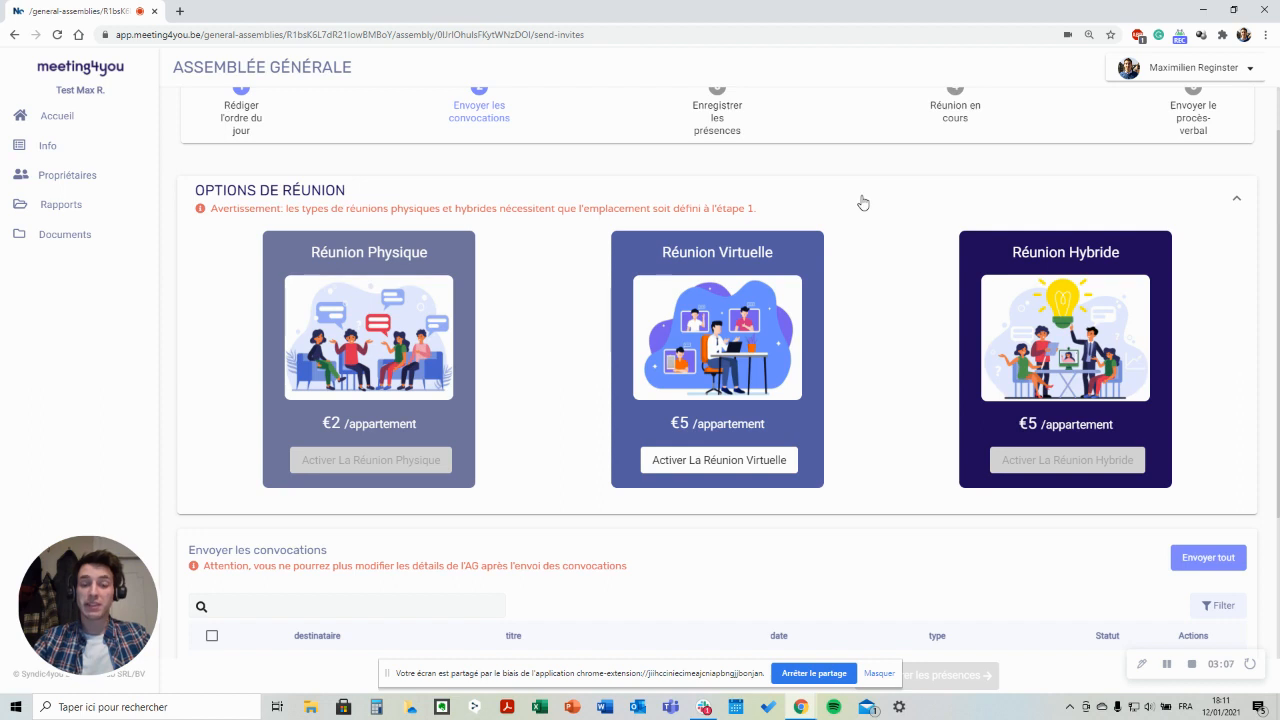
{"action": "scroll", "coordinate": [862, 202], "scroll_direction": "down", "scroll_amount": 1}
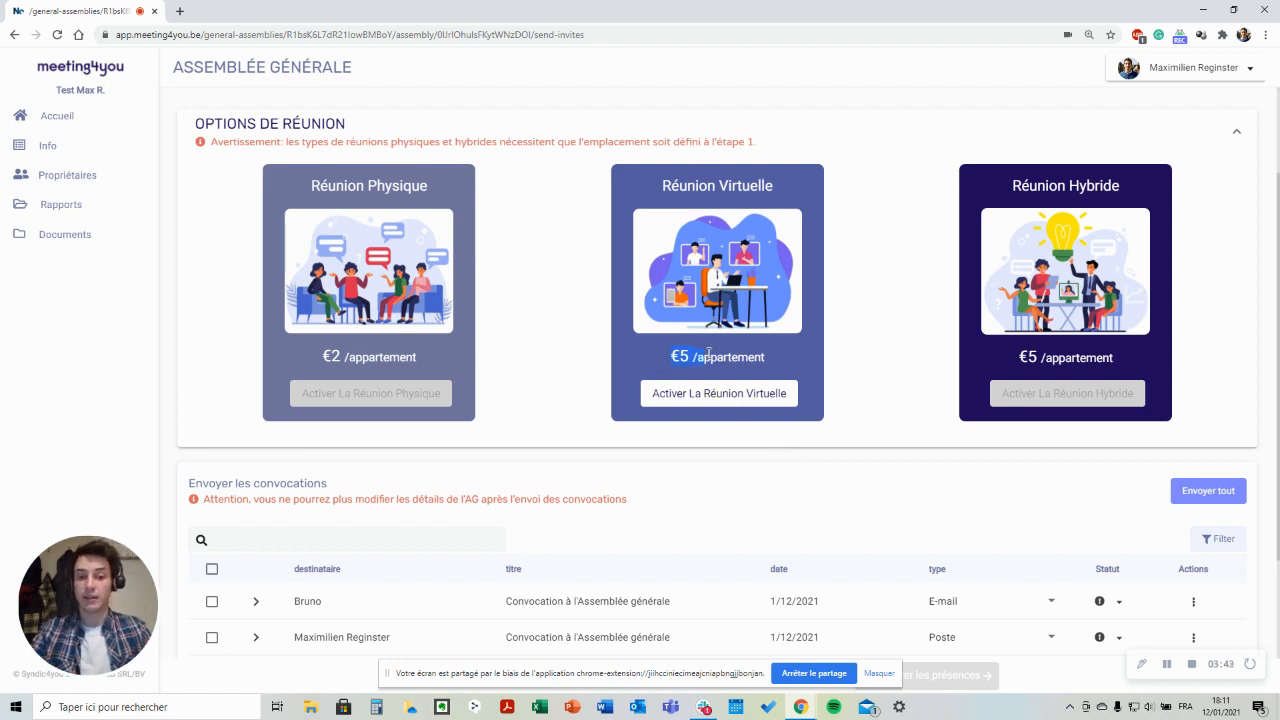
{"action": "scroll", "coordinate": [745, 325], "scroll_direction": "down", "scroll_amount": 1}
{"action": "left_click", "coordinate": [740, 326]}
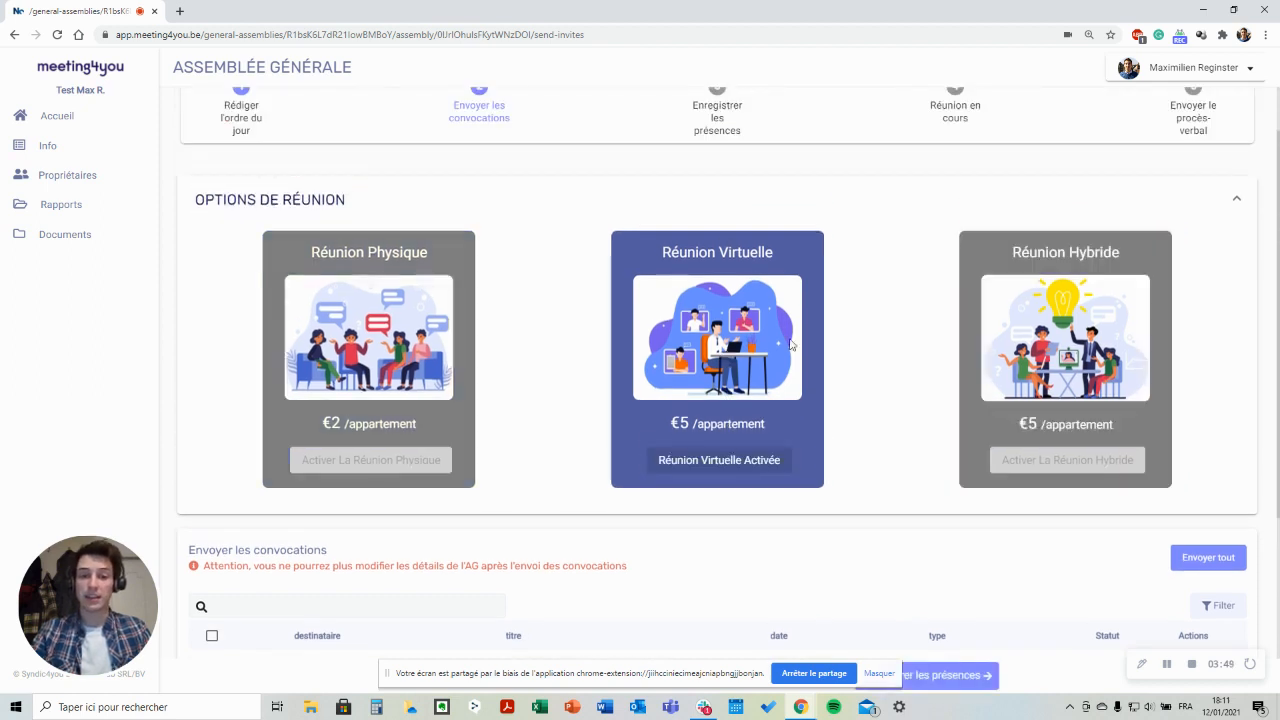
Step: Preview the first recipient's invitation, check its meeting link, date and time, and close the preview
{"action": "scroll", "coordinate": [683, 259], "scroll_direction": "down", "scroll_amount": 2}
{"action": "scroll", "coordinate": [683, 259], "scroll_direction": "down", "scroll_amount": 2}
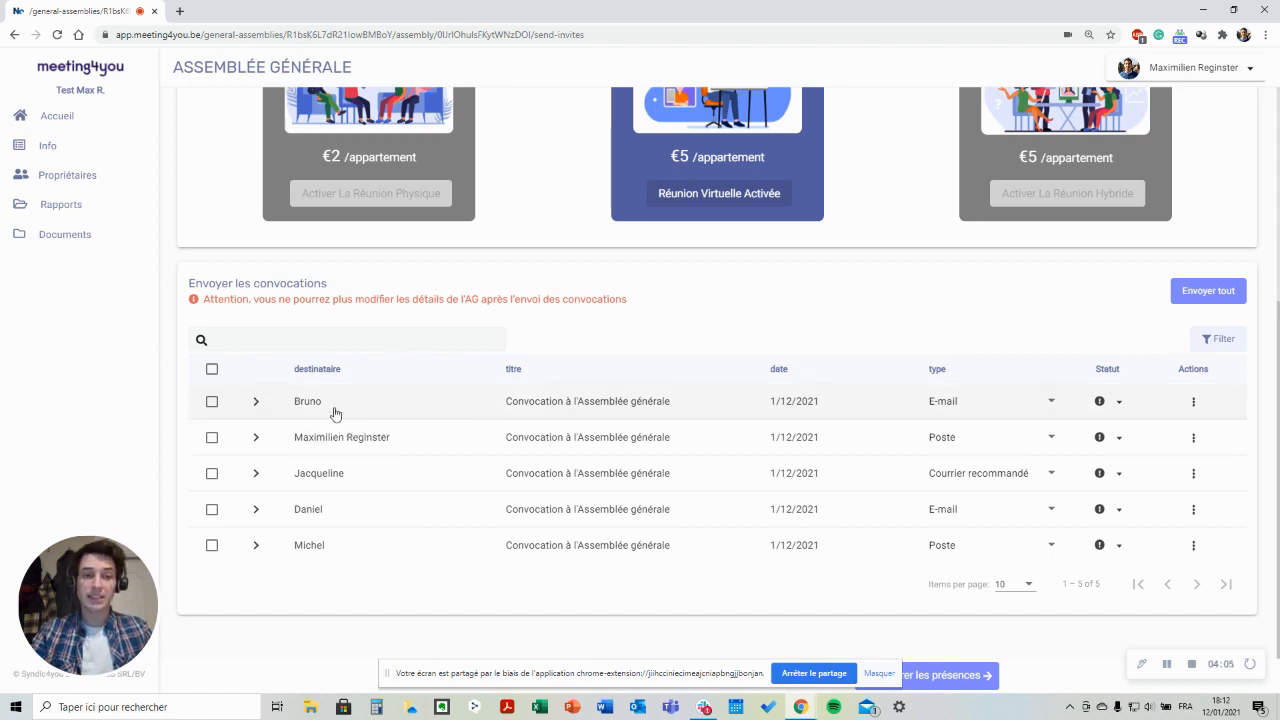
{"action": "left_click", "coordinate": [543, 410]}
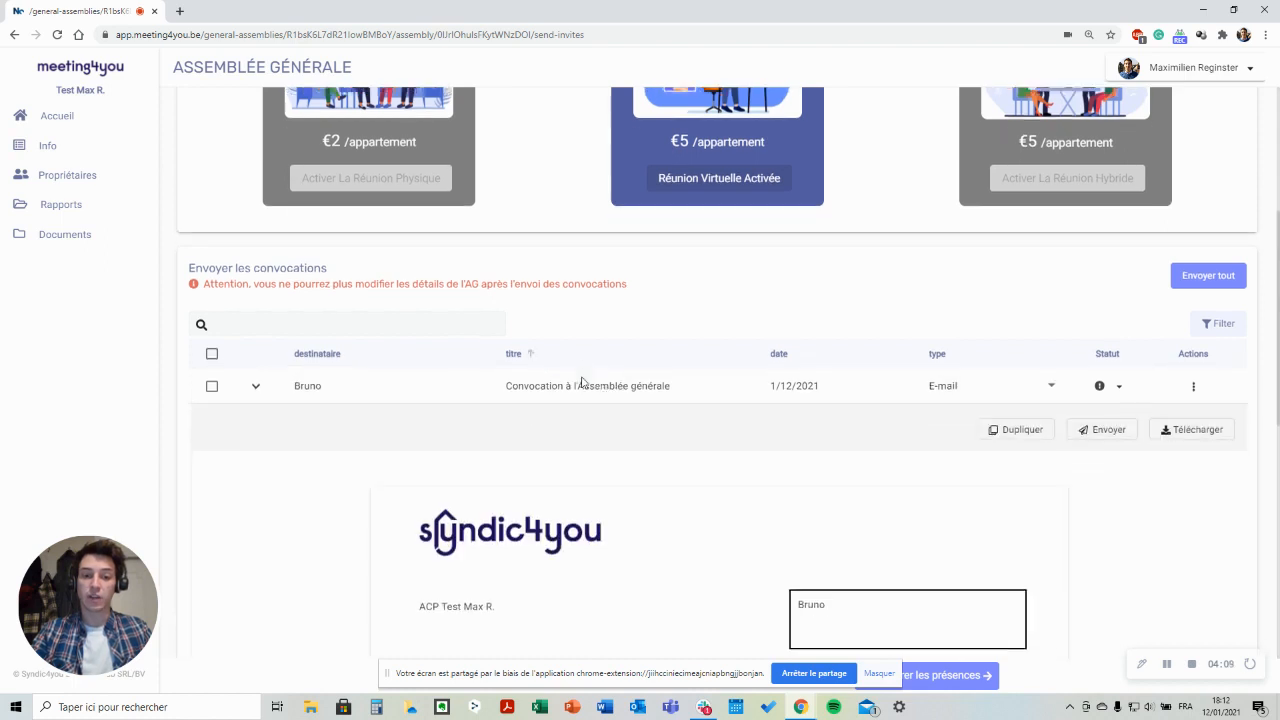
{"action": "scroll", "coordinate": [580, 380], "scroll_direction": "down", "scroll_amount": 3}
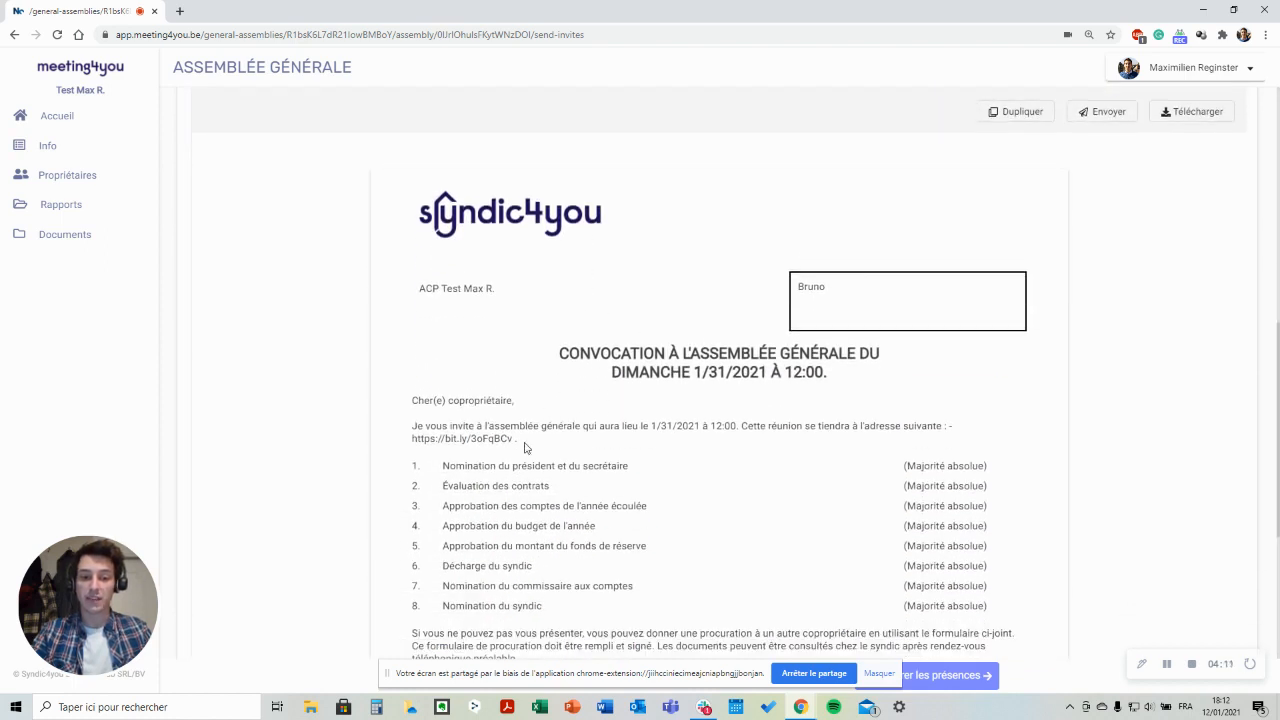
{"action": "left_click_drag", "start_coordinate": [519, 439], "coordinate": [404, 449]}
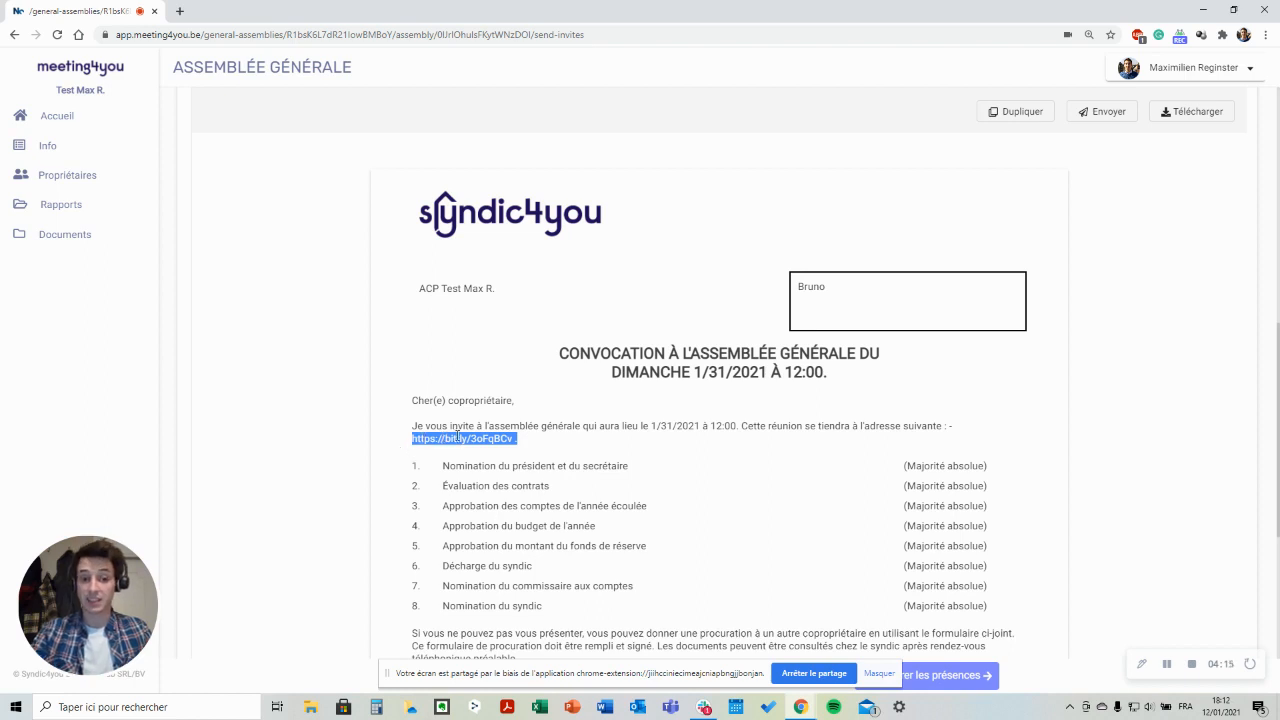
{"action": "left_click_drag", "start_coordinate": [650, 425], "coordinate": [735, 426]}
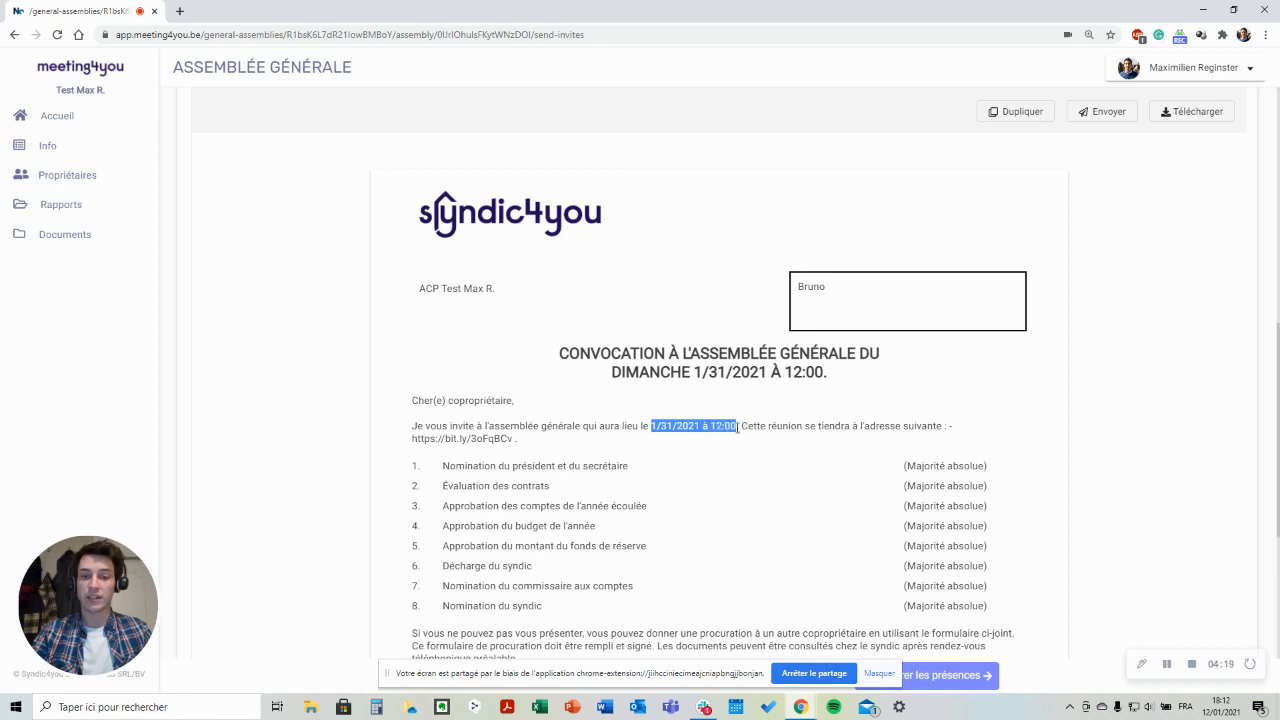
{"action": "scroll", "coordinate": [737, 426], "scroll_direction": "up", "scroll_amount": 2}
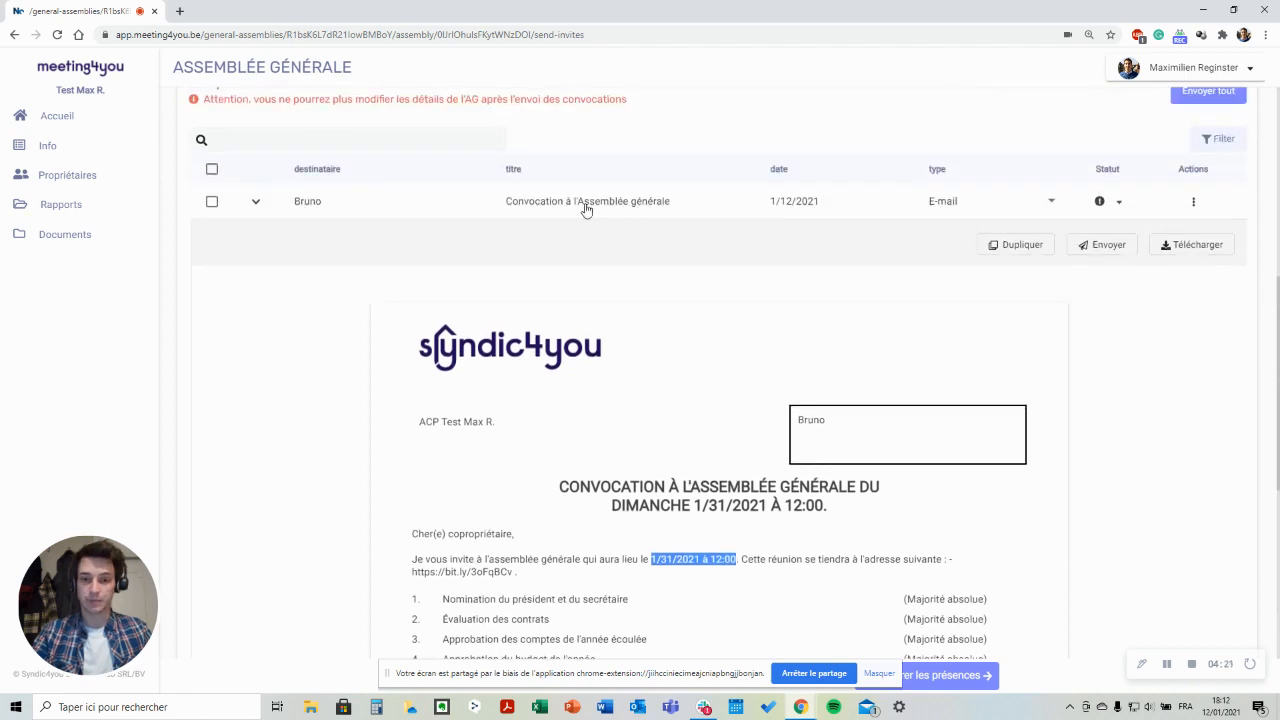
{"action": "left_click", "coordinate": [586, 209]}
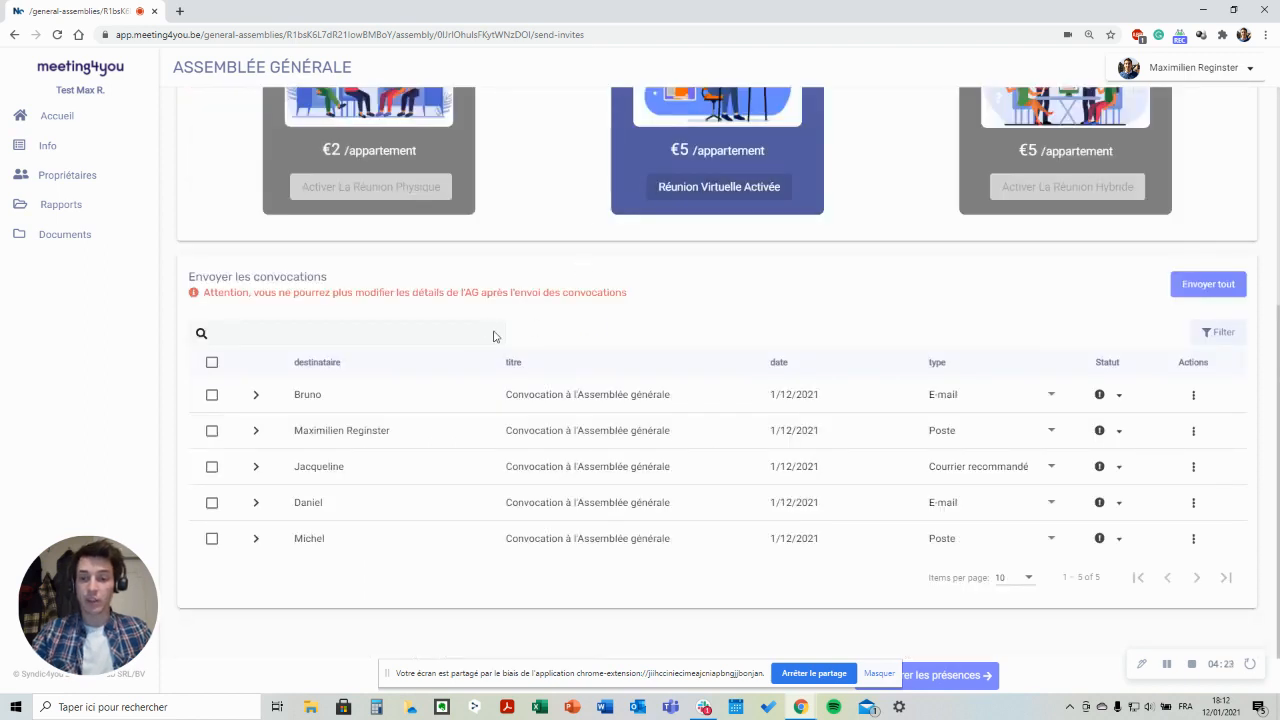
Step: Set the invitation type to E-mail for the second, third and fifth recipients in the list
{"action": "left_click", "coordinate": [1050, 400]}
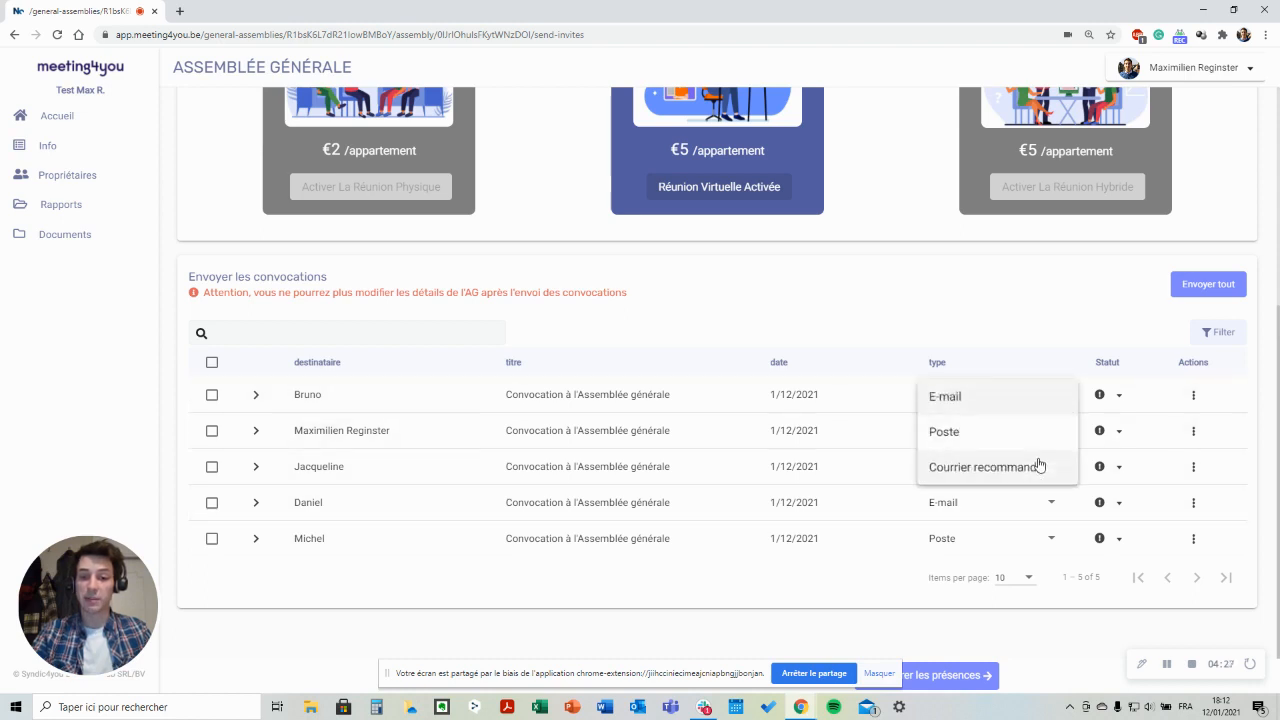
{"action": "left_click", "coordinate": [1025, 322]}
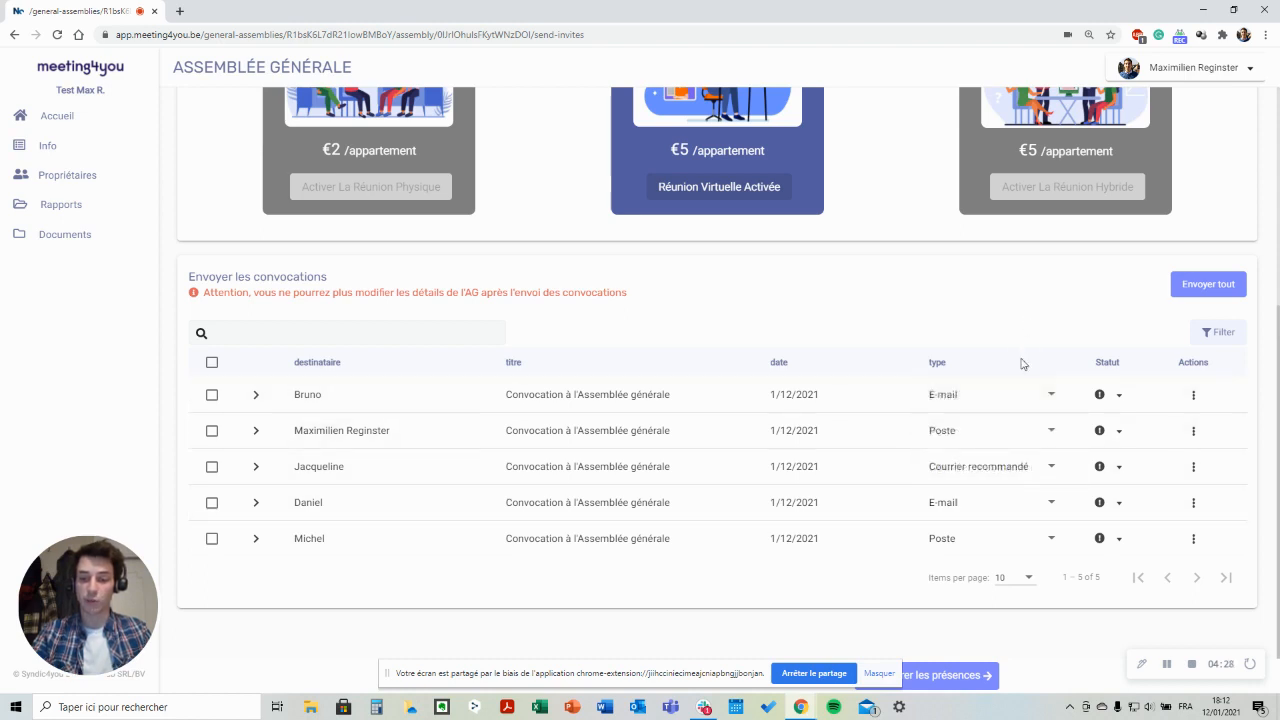
{"action": "left_click", "coordinate": [1051, 436]}
{"action": "left_click", "coordinate": [997, 402]}
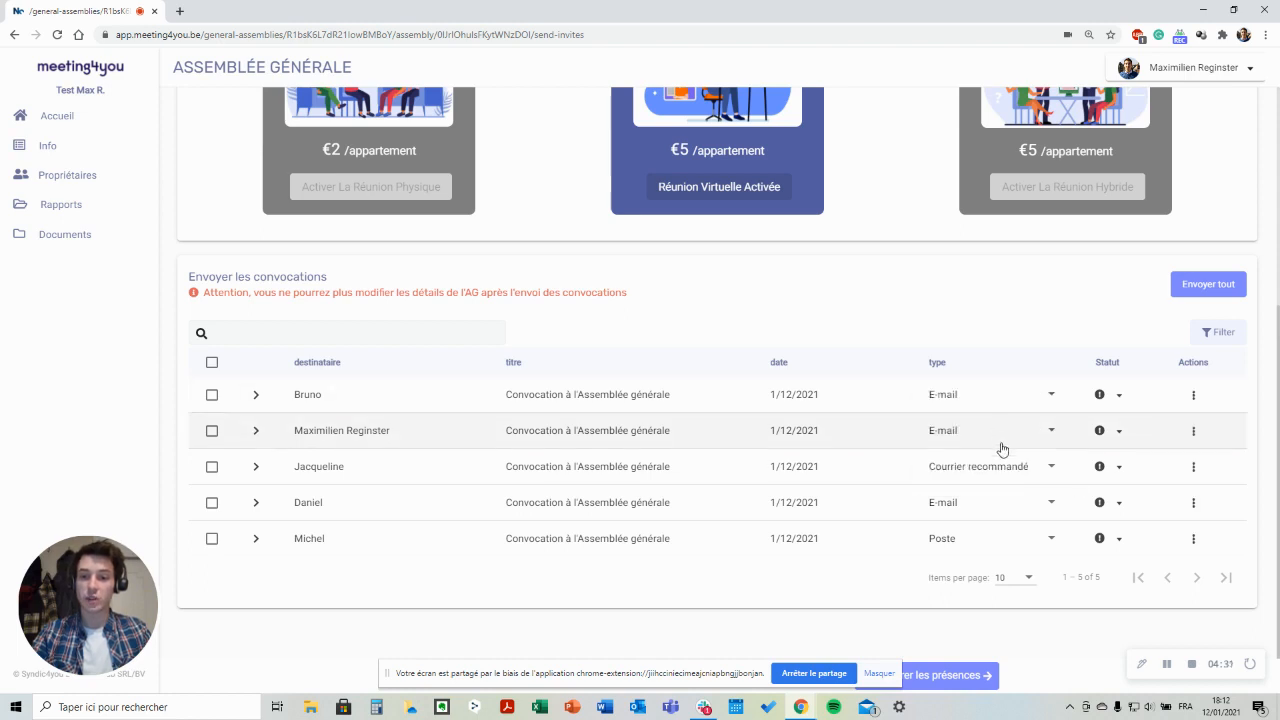
{"action": "left_click", "coordinate": [1051, 467]}
{"action": "left_click", "coordinate": [1012, 422]}
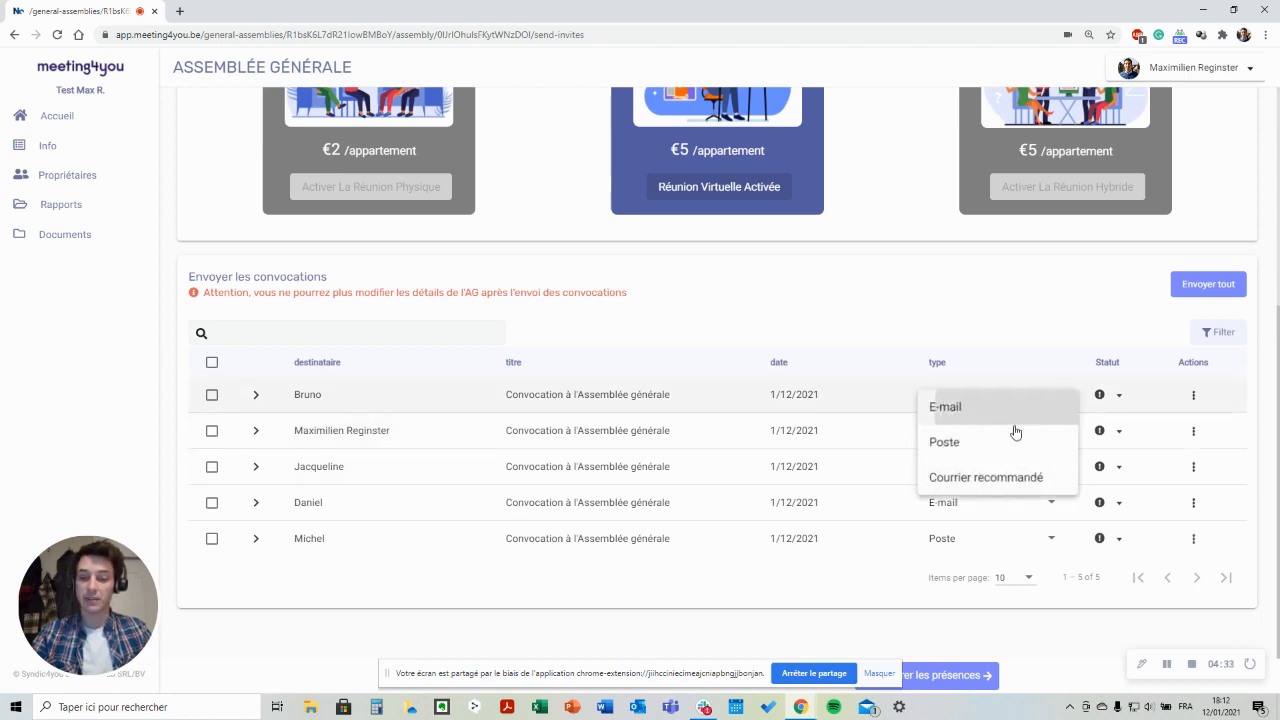
{"action": "left_click", "coordinate": [1055, 538]}
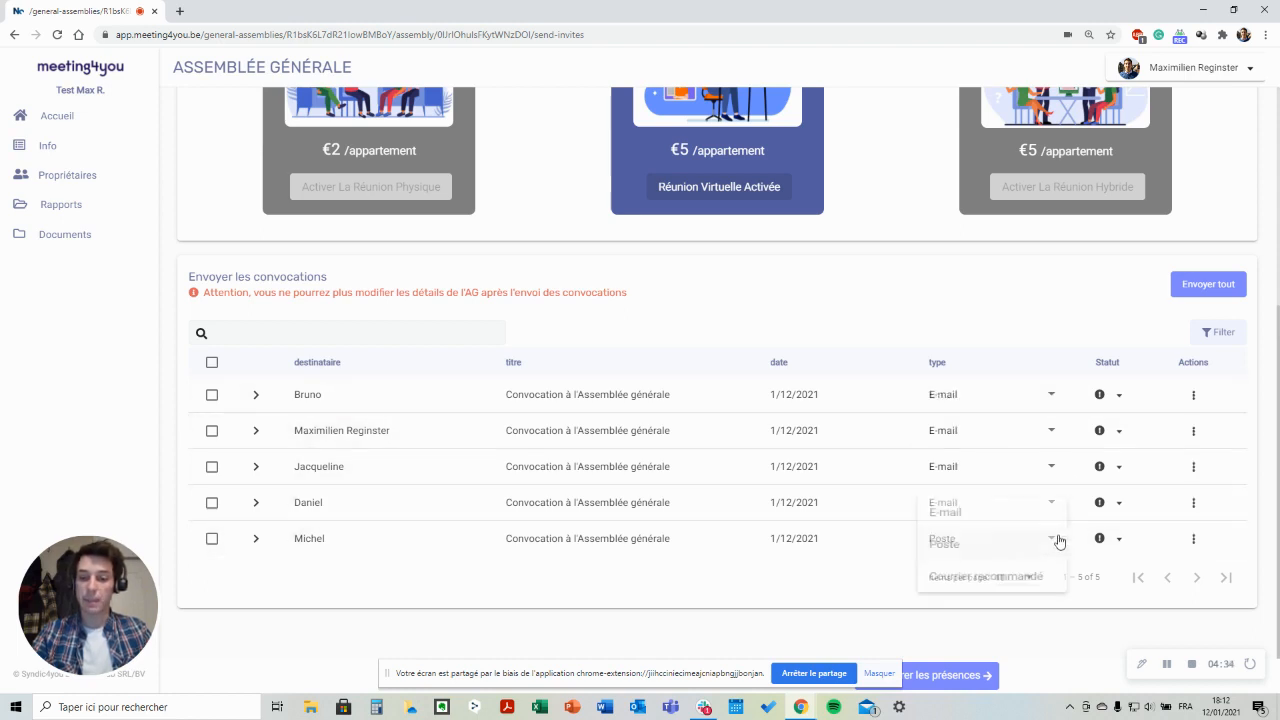
{"action": "left_click", "coordinate": [1006, 518]}
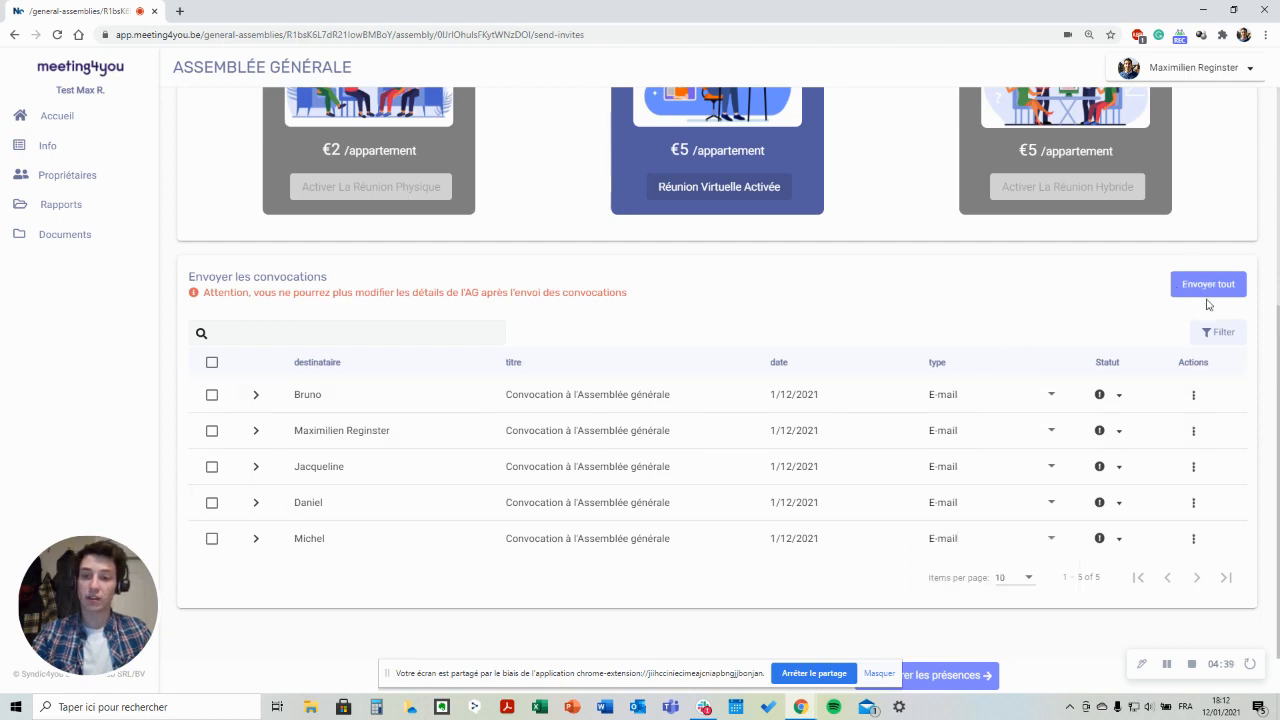
Step: Check the actions available for the first recipient's invitation and the option for sending all invitations
{"action": "left_click", "coordinate": [1193, 397]}
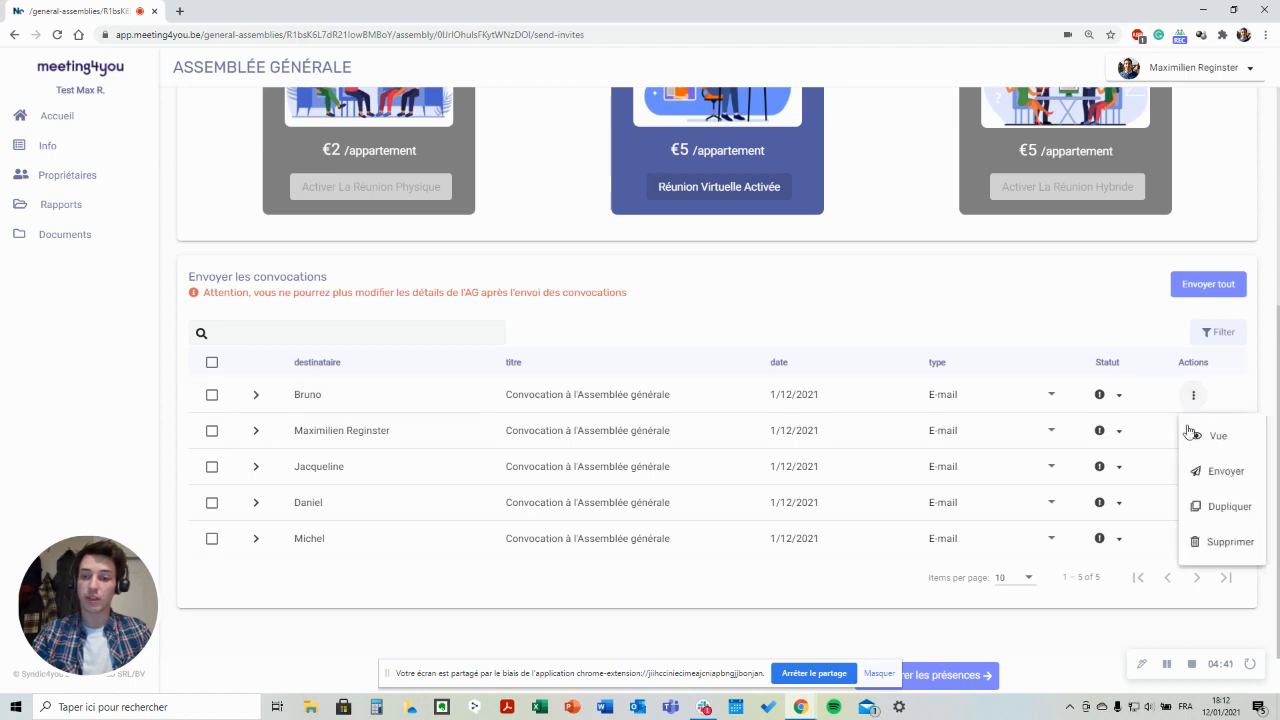
{"action": "left_click", "coordinate": [1122, 328]}
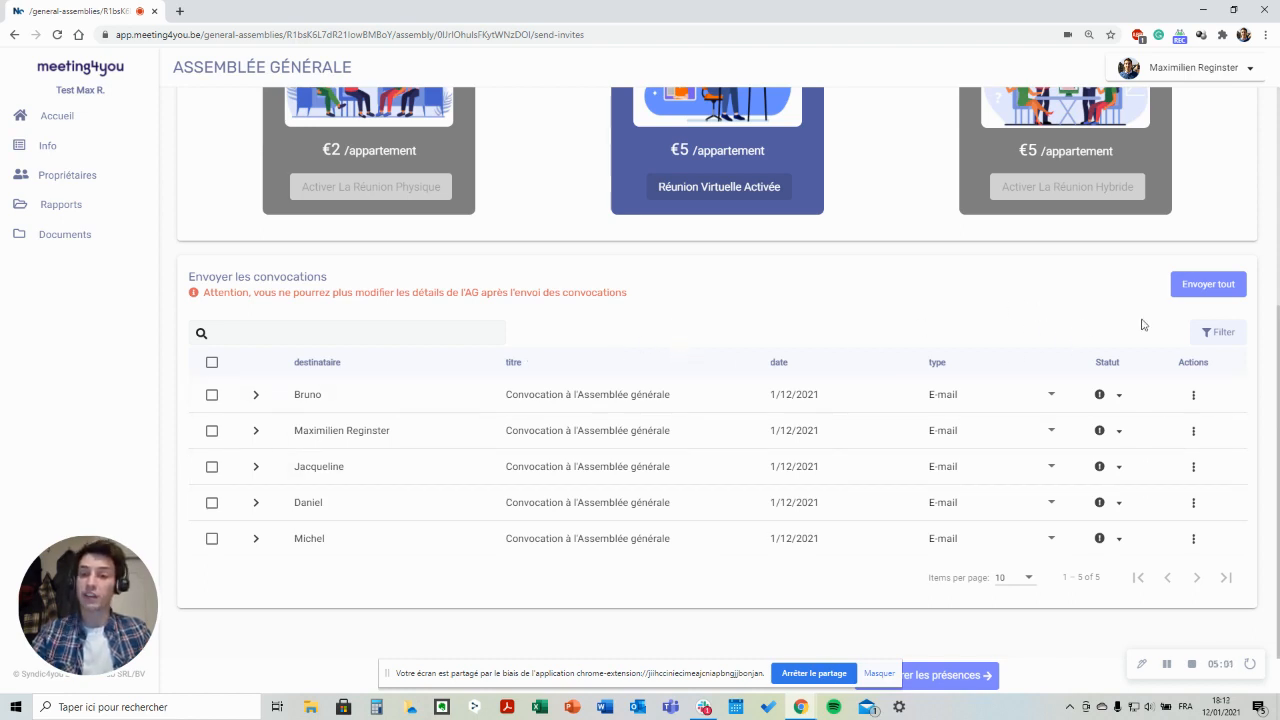
{"action": "left_click", "coordinate": [1208, 285]}
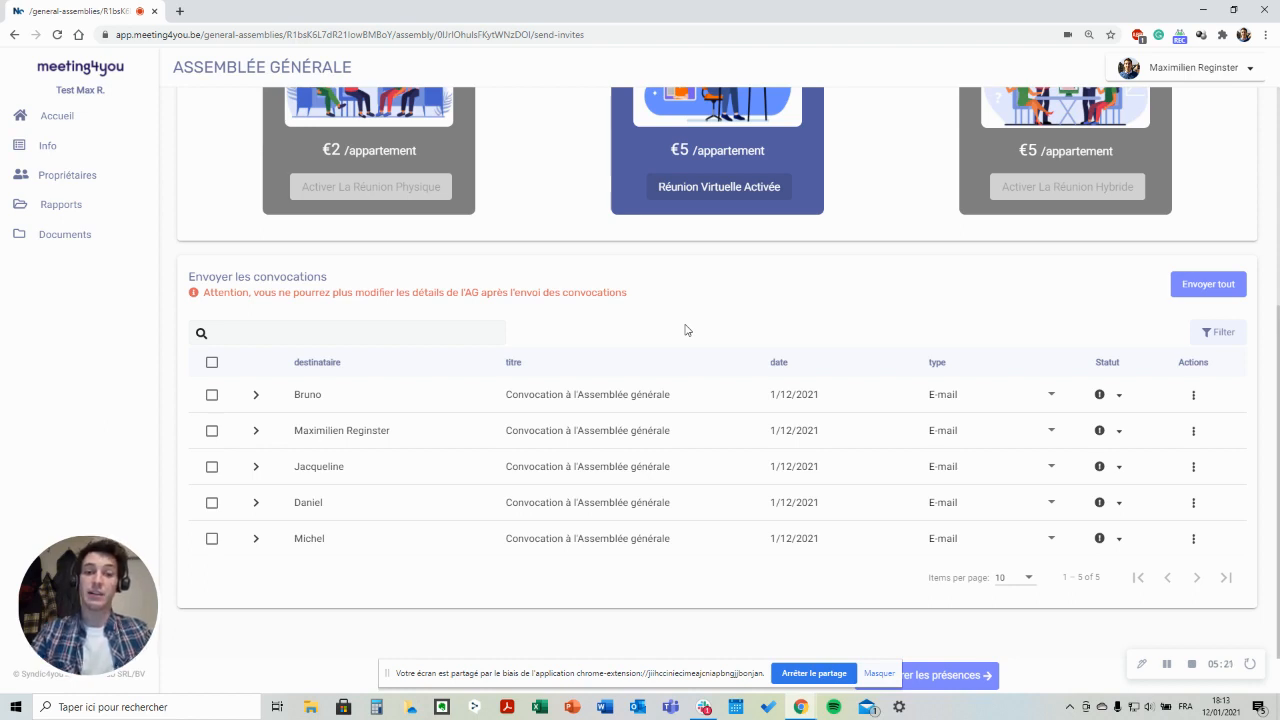
Step: Proceed to the attendance stage of the assembly and look over its virtual meeting and attendance sections
{"action": "left_click", "coordinate": [957, 676]}
{"action": "scroll", "coordinate": [820, 366], "scroll_direction": "down", "scroll_amount": 2}
{"action": "scroll", "coordinate": [731, 294], "scroll_direction": "up", "scroll_amount": 3}
{"action": "scroll", "coordinate": [712, 198], "scroll_direction": "down", "scroll_amount": 3}
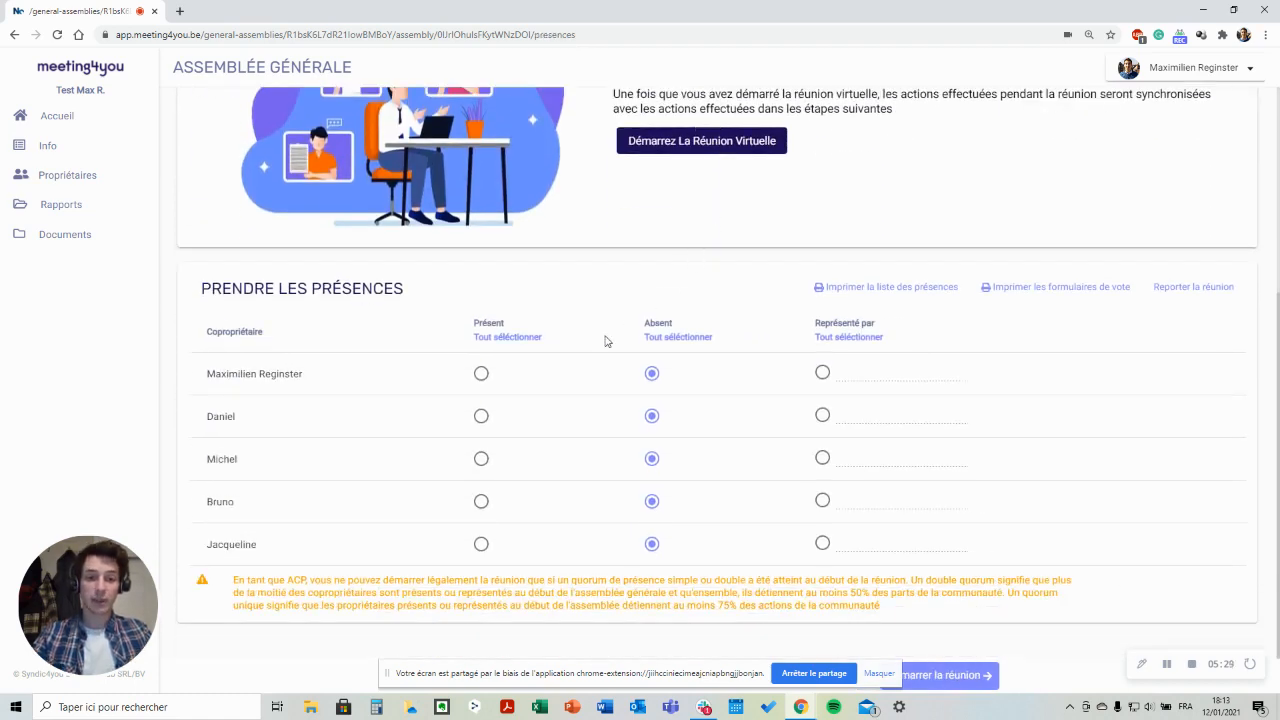
Step: Mark the first three listed owners as present and check the quorum notice below the attendance list
{"action": "left_click", "coordinate": [481, 374]}
{"action": "left_click", "coordinate": [481, 416]}
{"action": "left_click", "coordinate": [481, 459]}
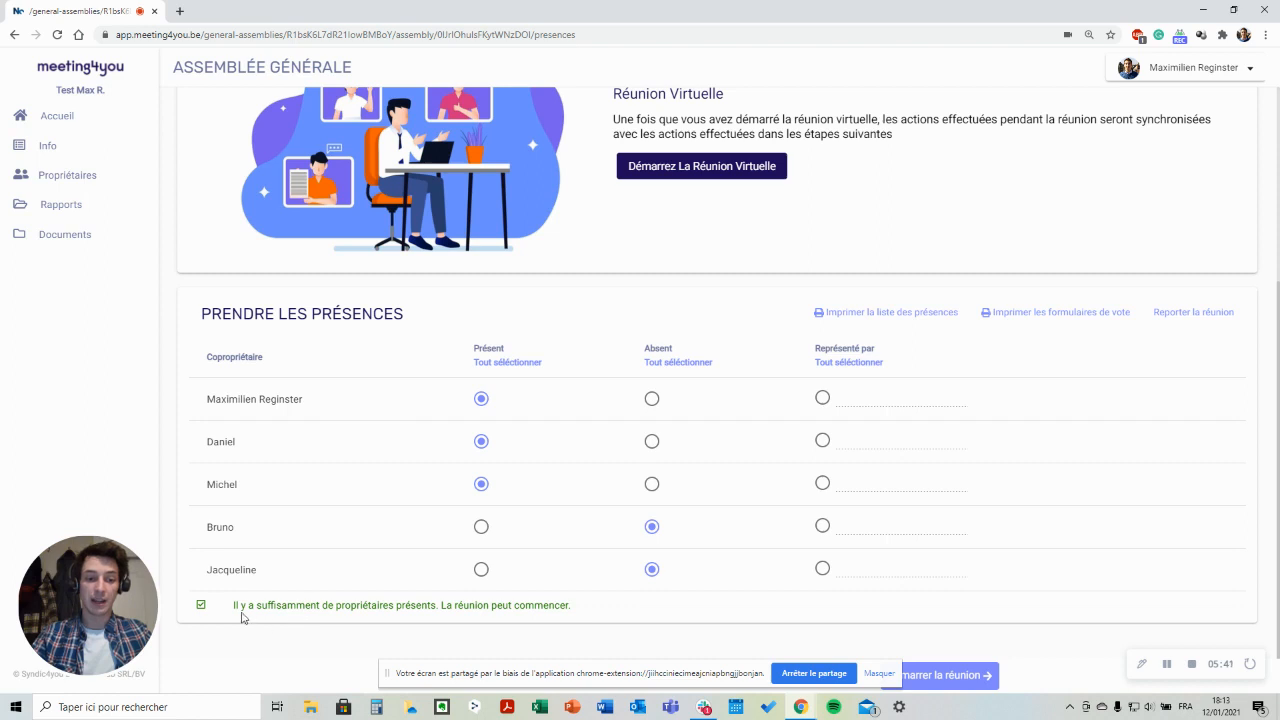
{"action": "left_click_drag", "start_coordinate": [233, 607], "coordinate": [579, 614]}
{"action": "left_click", "coordinate": [579, 614]}
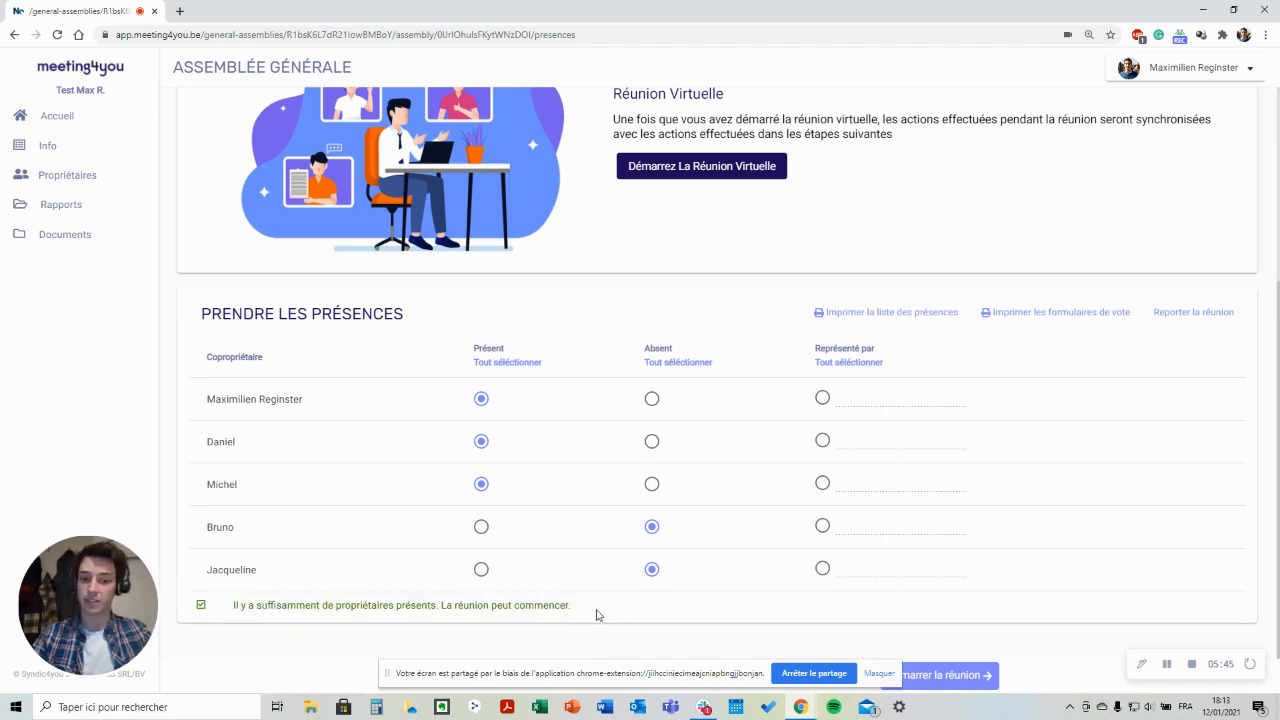
Step: Record the third listed owner as represented, entering the second listed owner's first name as the proxy
{"action": "left_click", "coordinate": [822, 483]}
{"action": "left_click", "coordinate": [879, 483]}
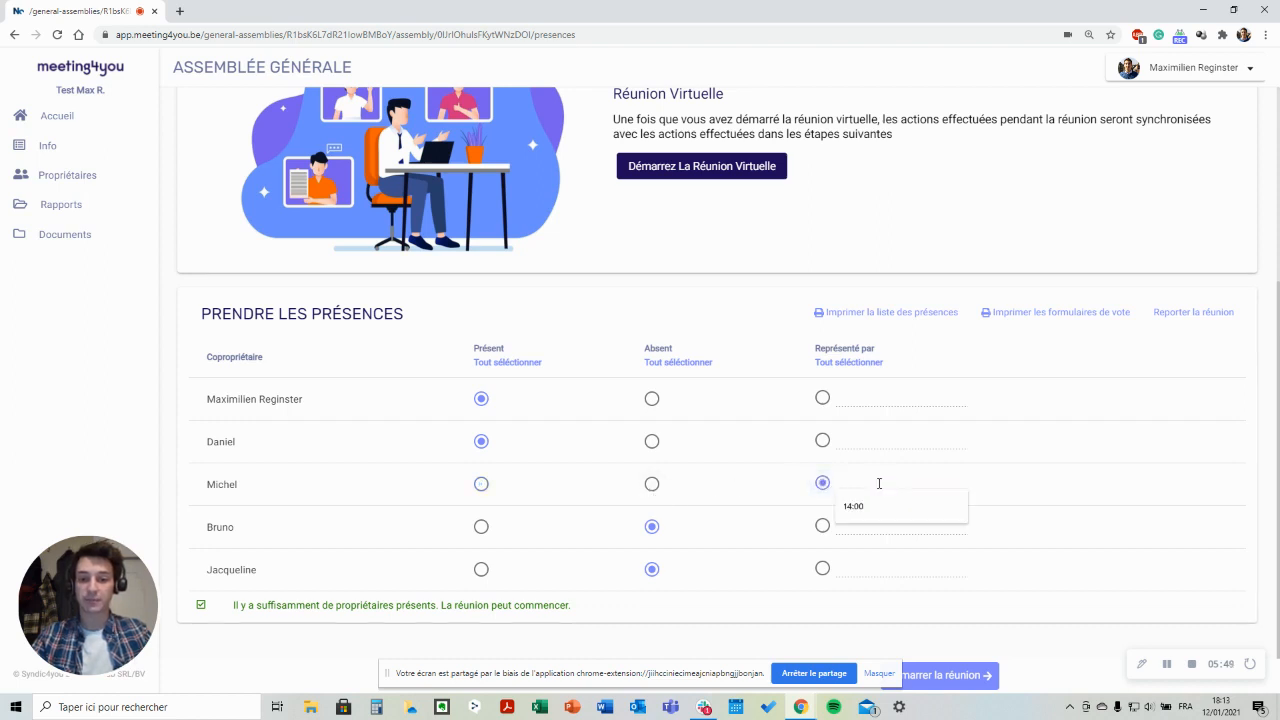
{"action": "type", "text": "Daniel"}
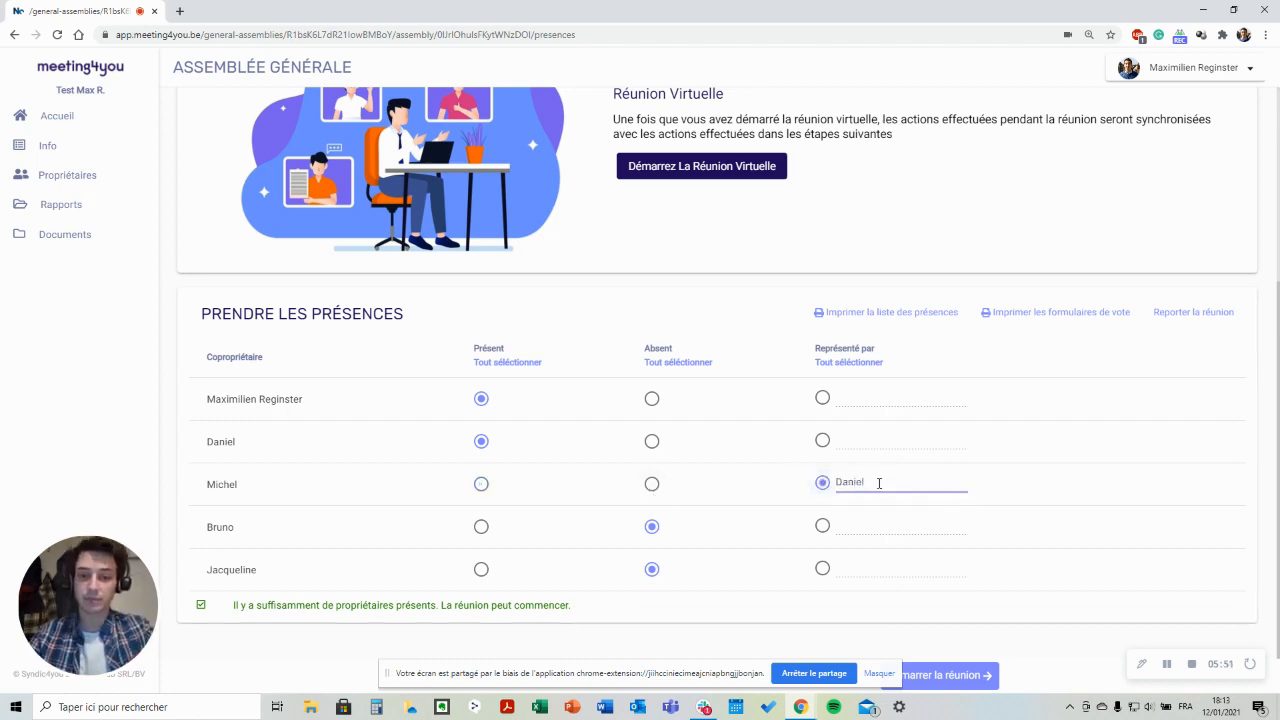
{"action": "left_click", "coordinate": [684, 609]}
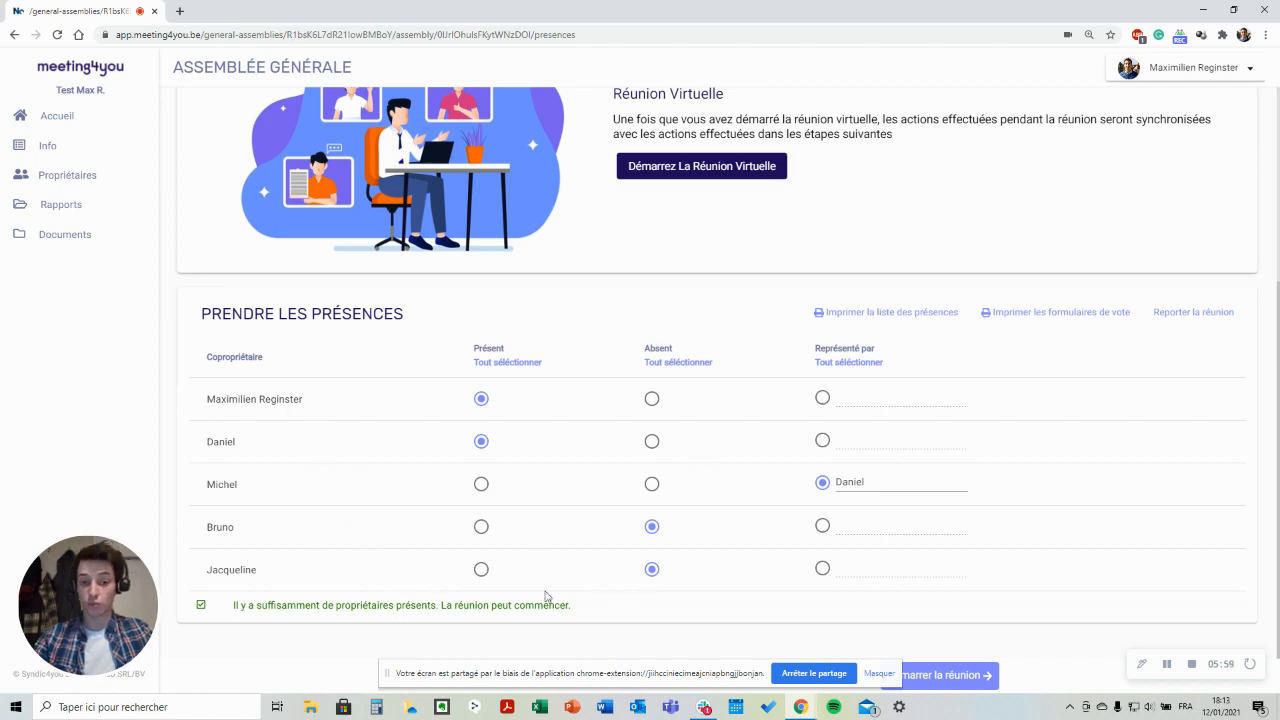
Step: Go back to the Commencer la réunion section and locate the option for starting the virtual meeting
{"action": "scroll", "coordinate": [660, 584], "scroll_direction": "up", "scroll_amount": 2}
{"action": "scroll", "coordinate": [700, 418], "scroll_direction": "up", "scroll_amount": 1}
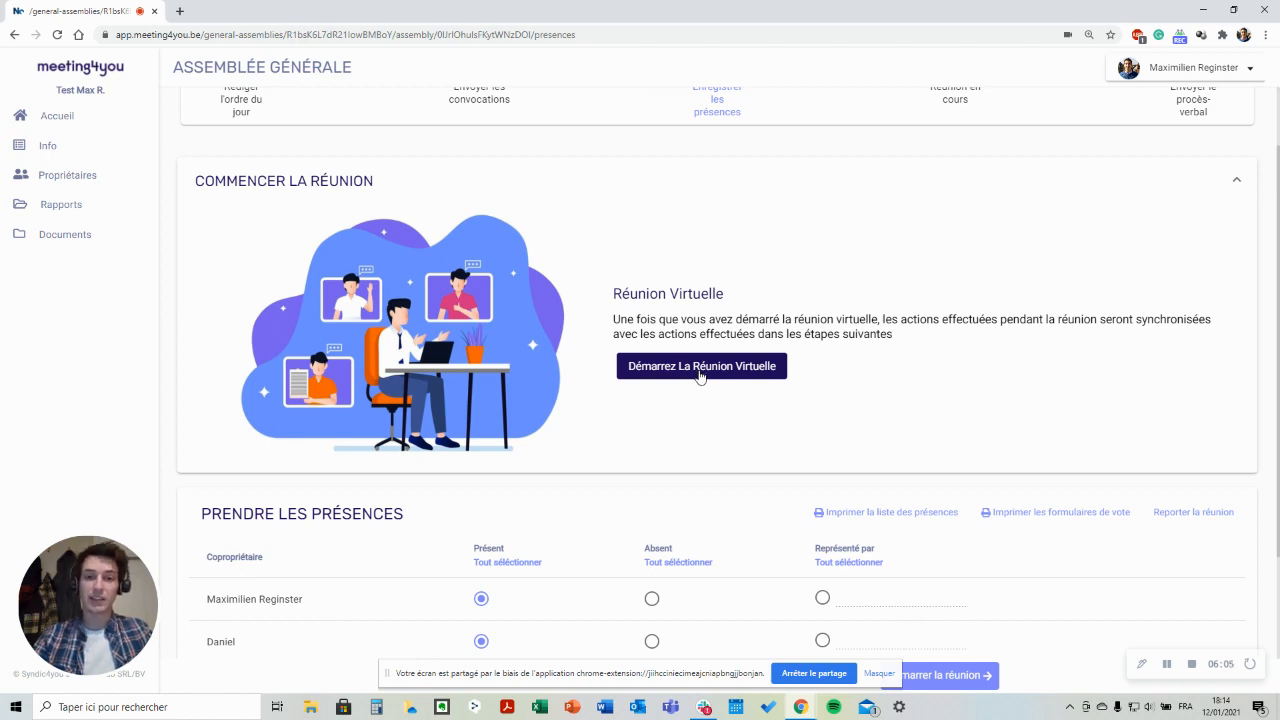
{"action": "scroll", "coordinate": [701, 374], "scroll_direction": "up", "scroll_amount": 1}
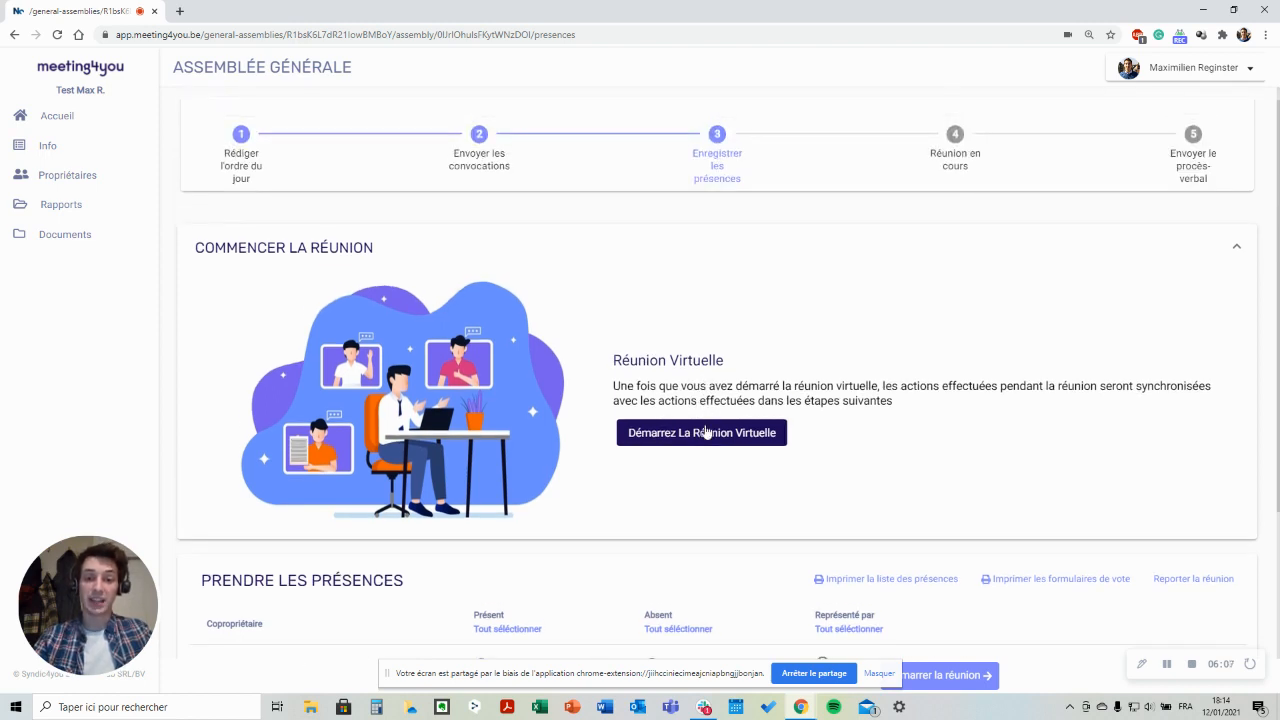